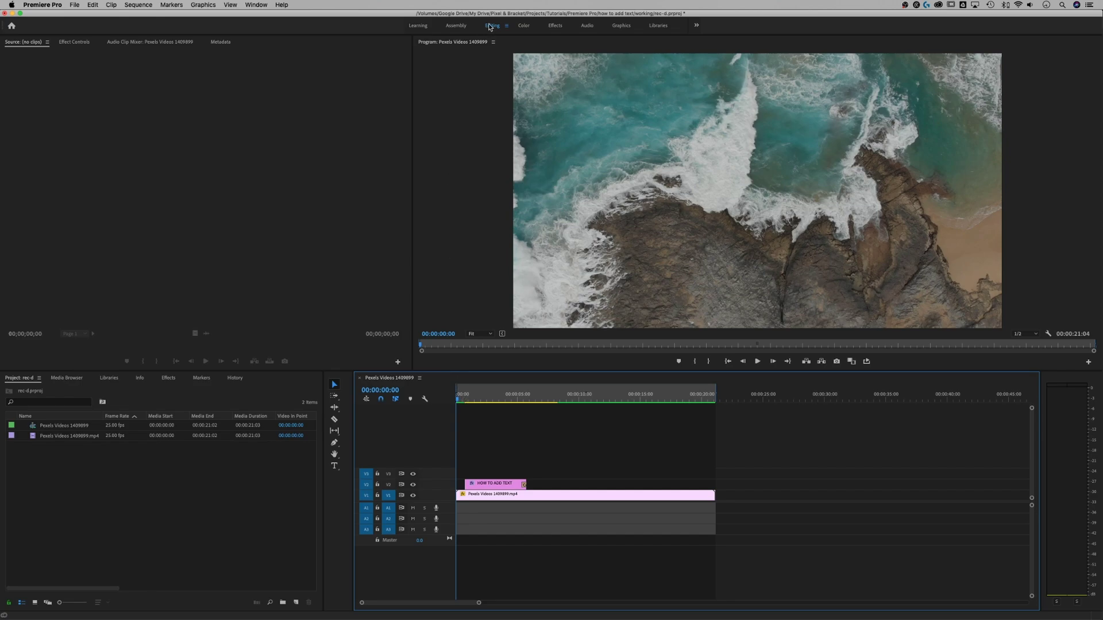
# Step: Switch Premiere Pro to the Editing workspace layout
pyautogui.click(256, 5)
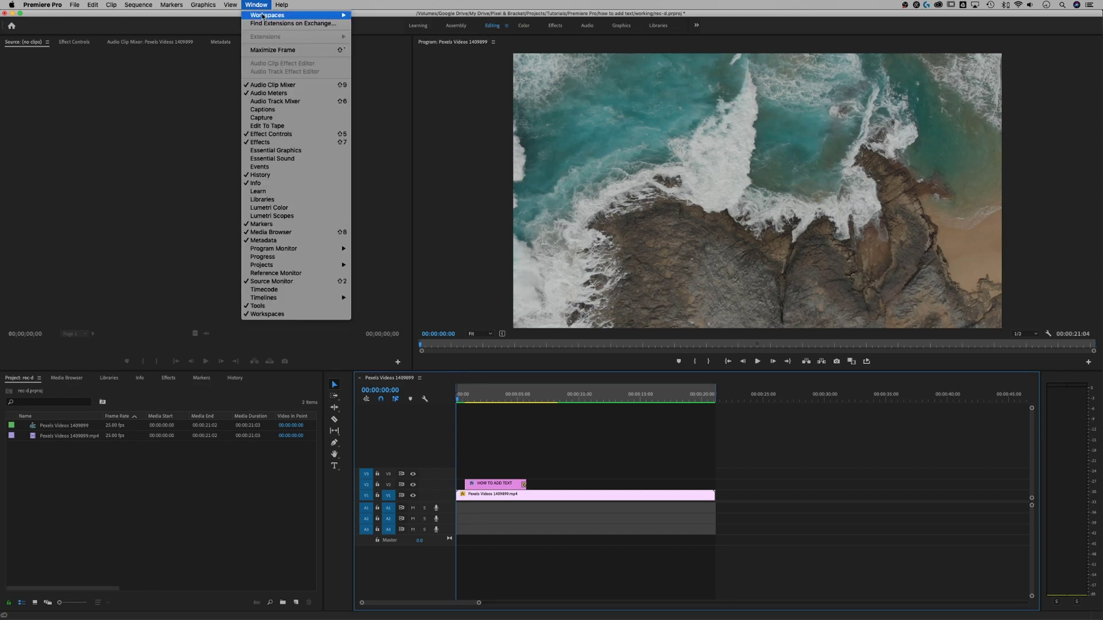
pyautogui.moveTo(262, 15)
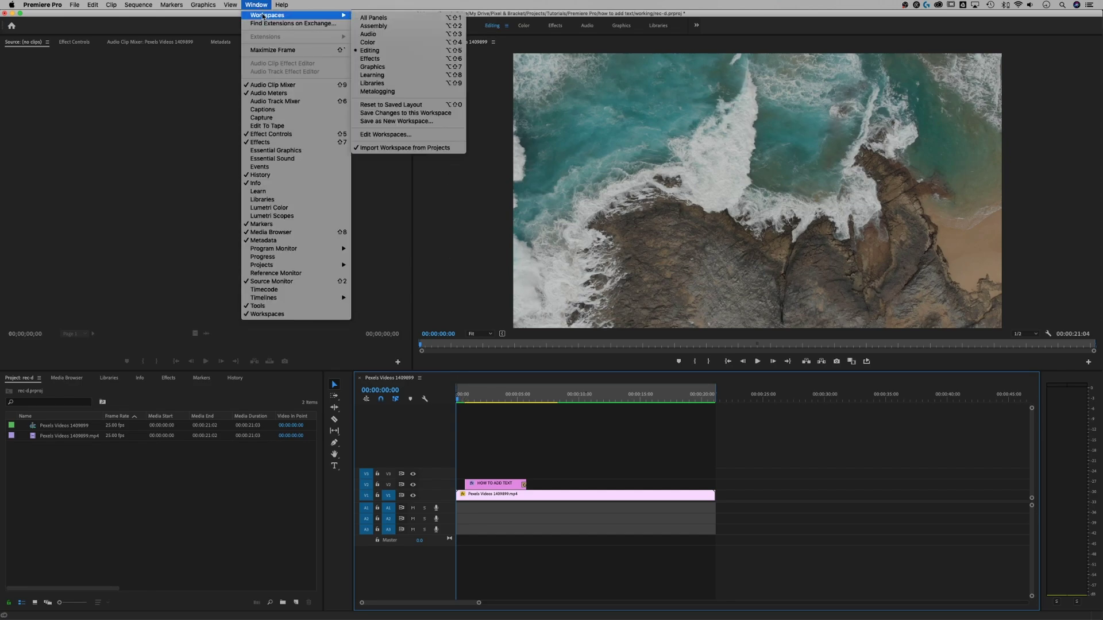
pyautogui.click(381, 50)
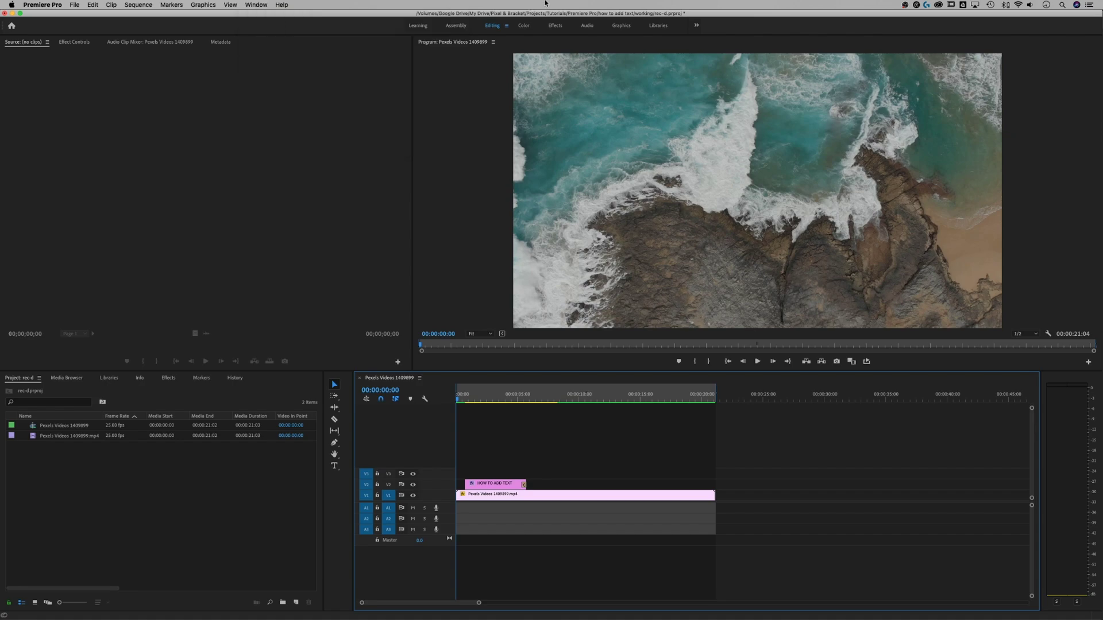
# Step: Play the sequence to preview the existing HOW TO ADD TEXT title
pyautogui.click(595, 101)
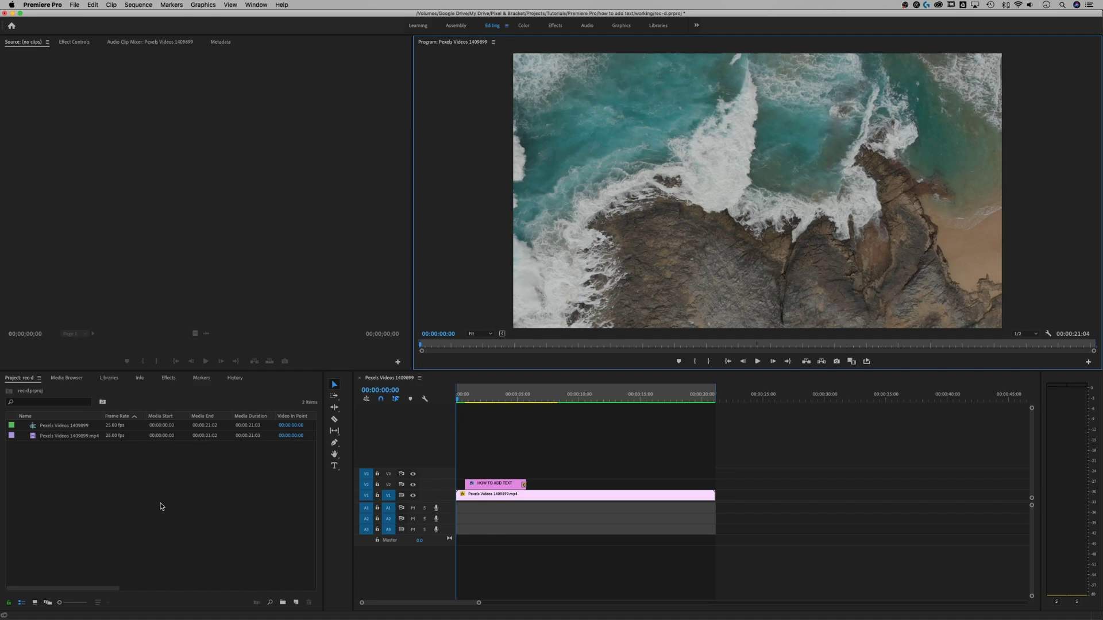
pyautogui.click(163, 506)
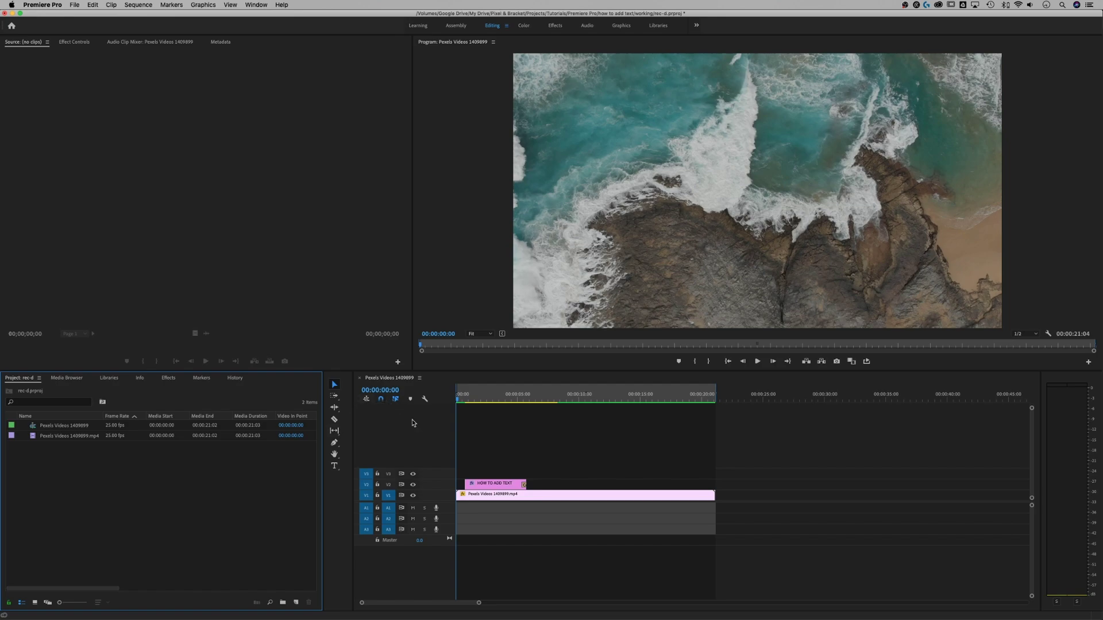
pyautogui.click(456, 402)
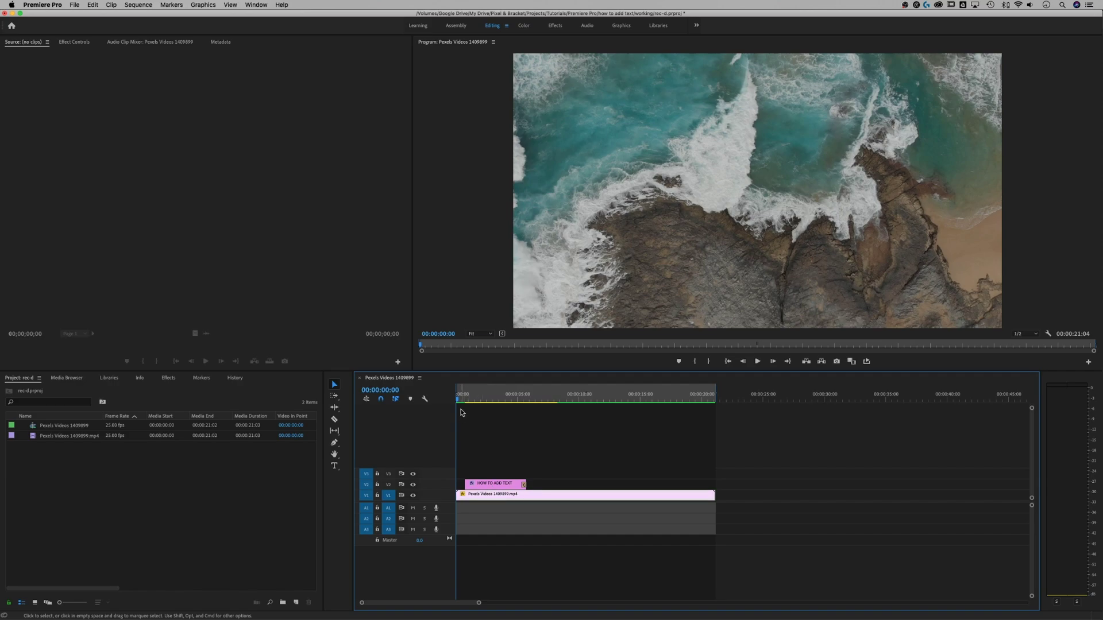
pyautogui.press('space')
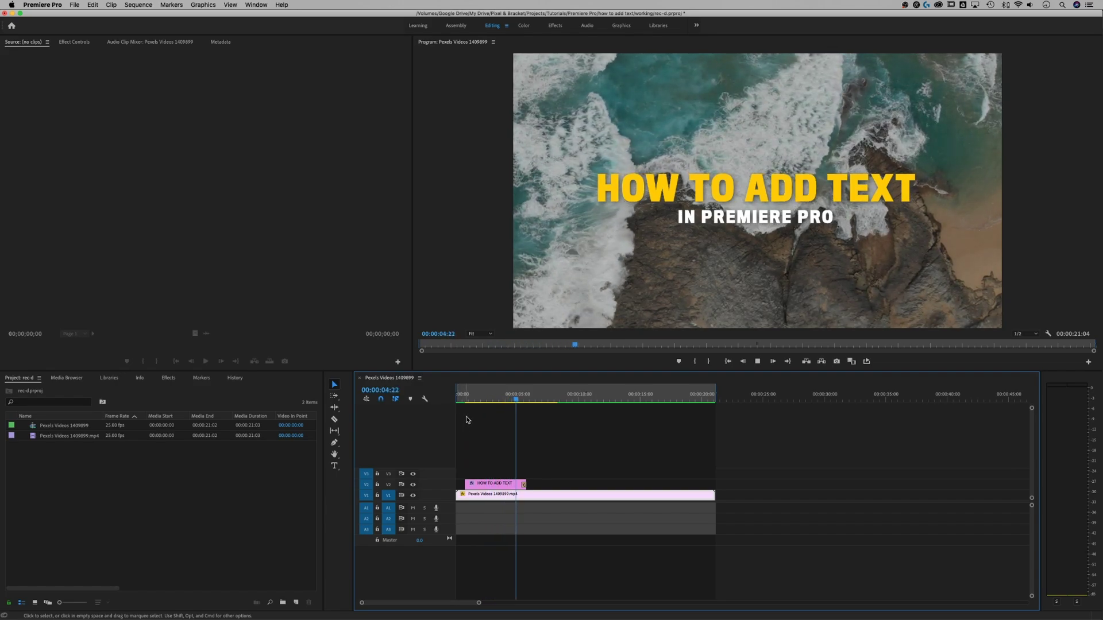
pyautogui.press('space')
# Step: Delete the V2 title clip and return the playhead to 00:00:00:00
pyautogui.click(496, 485)
pyautogui.press('Delete')
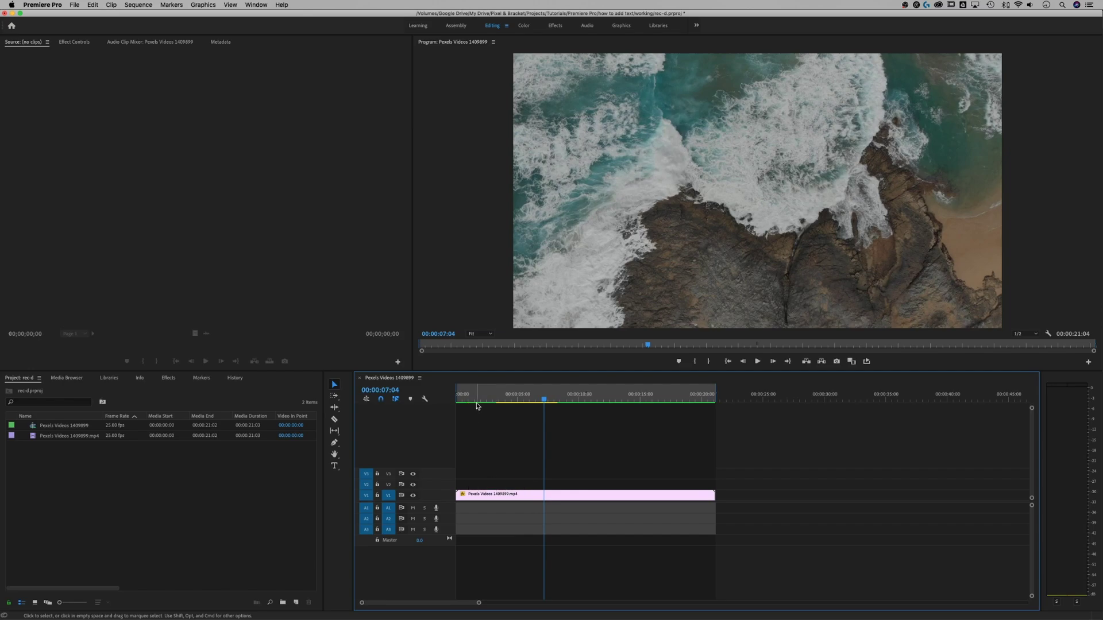
pyautogui.moveTo(481, 395); pyautogui.dragTo(457, 401)
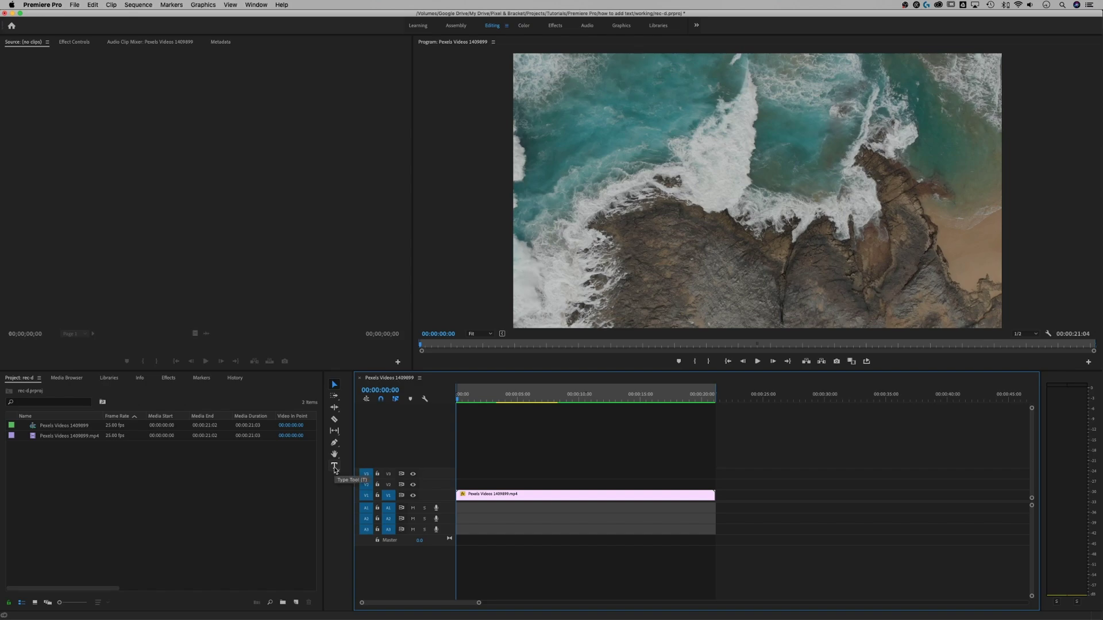
# Step: Type 'HOW TO ADD TEXT' near the frame centre with the Type tool and select it
pyautogui.click(335, 467)
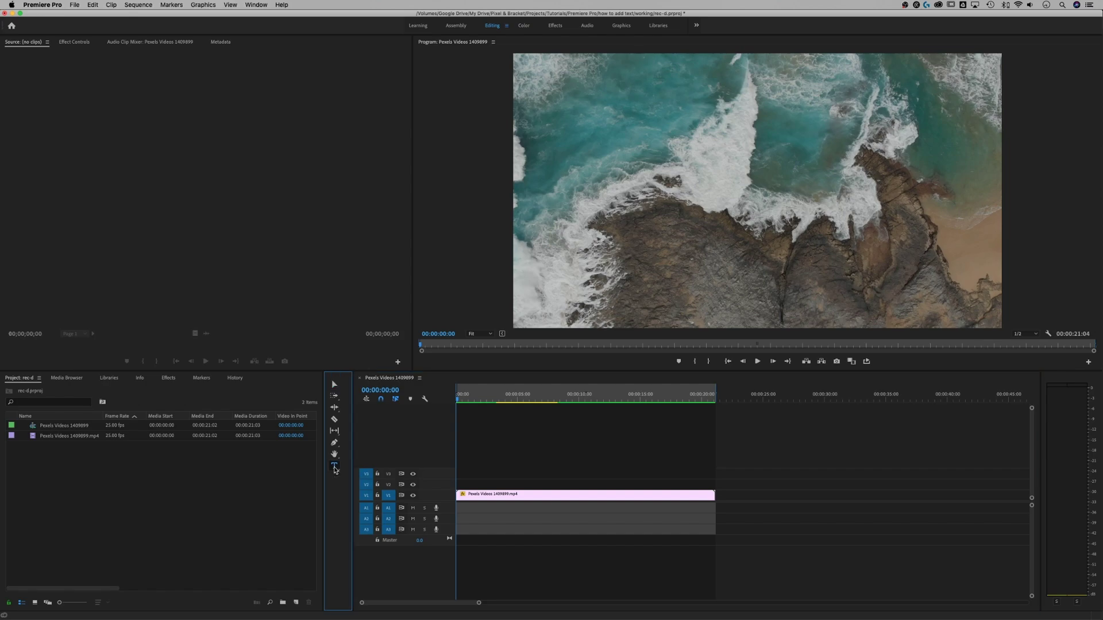
pyautogui.click(691, 185)
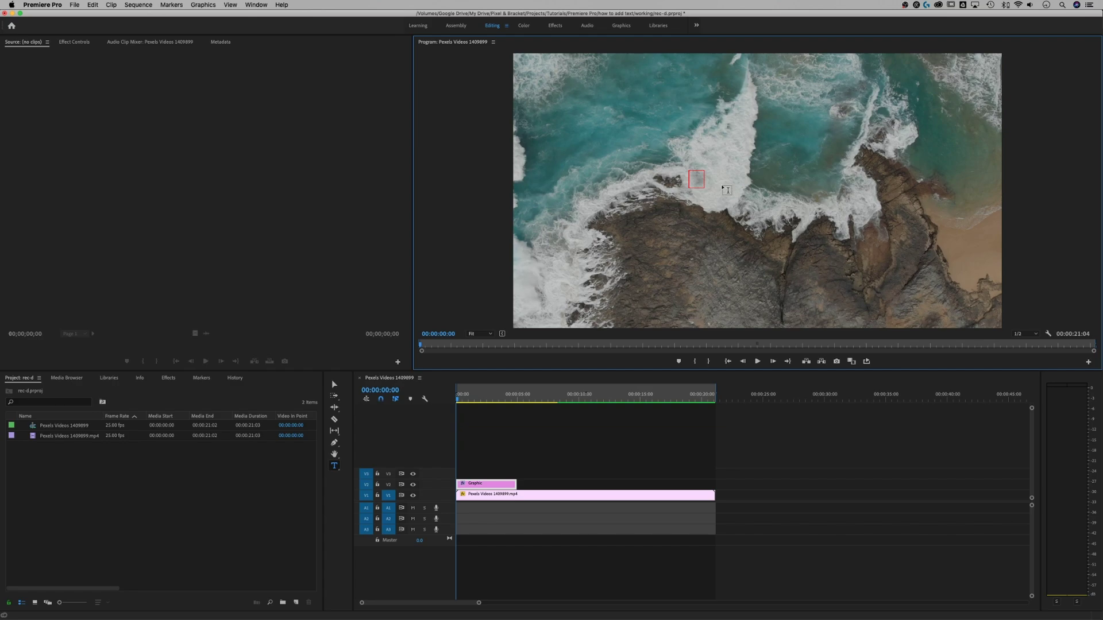
pyautogui.write('HOW TO')
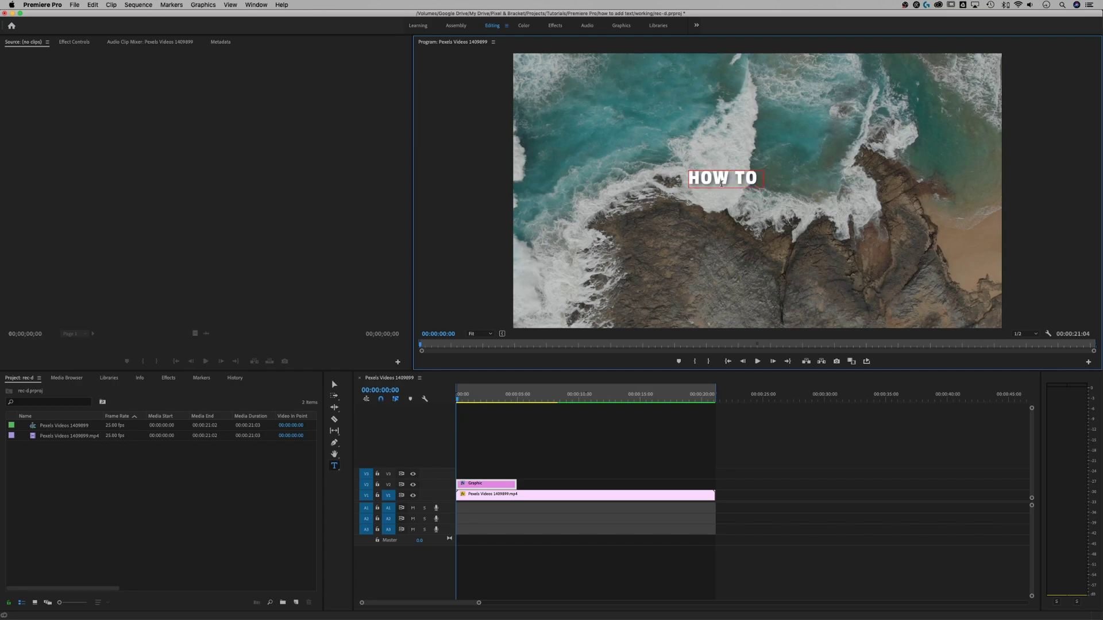
pyautogui.write(' ADD TEXT')
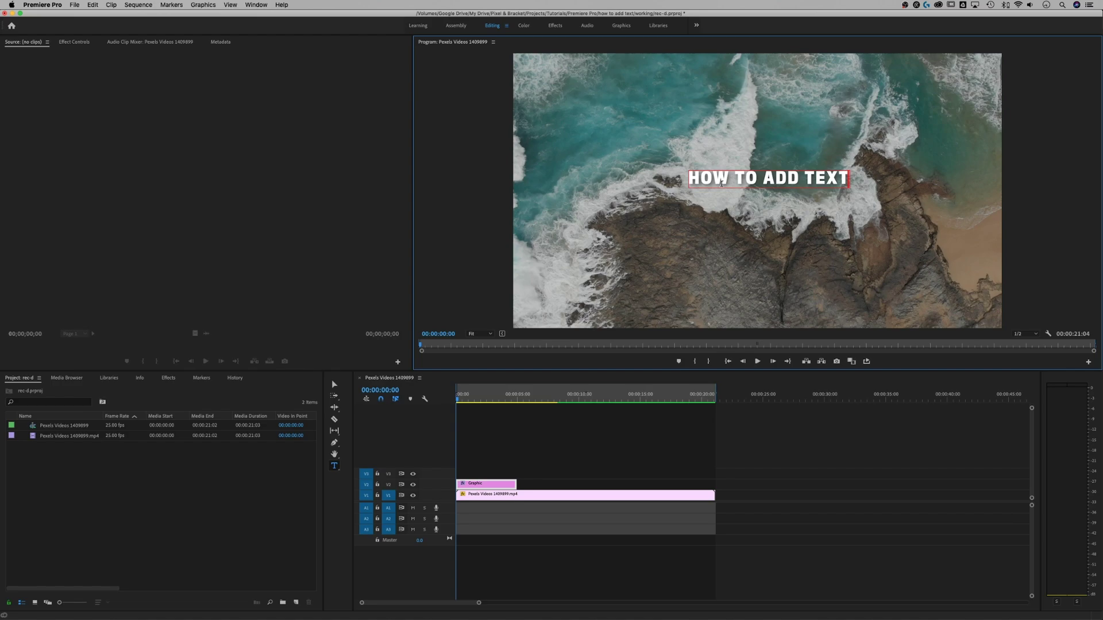
pyautogui.tripleClick(789, 179)
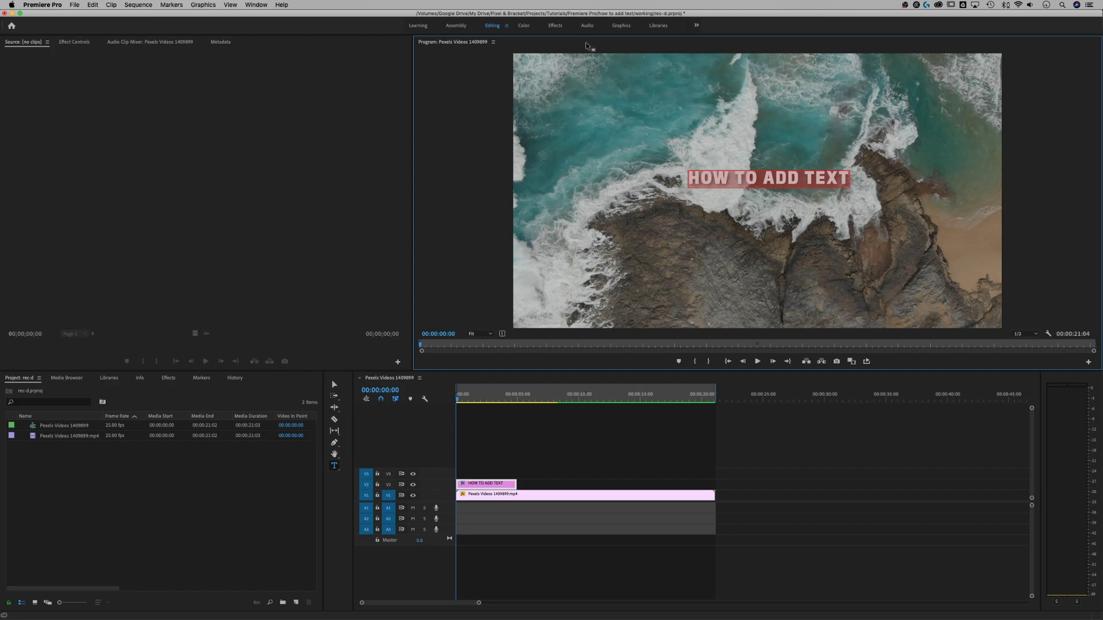
# Step: Switch to the Graphics workspace and show the title clip's settings in Essential Graphics' Edit tab
pyautogui.click(620, 26)
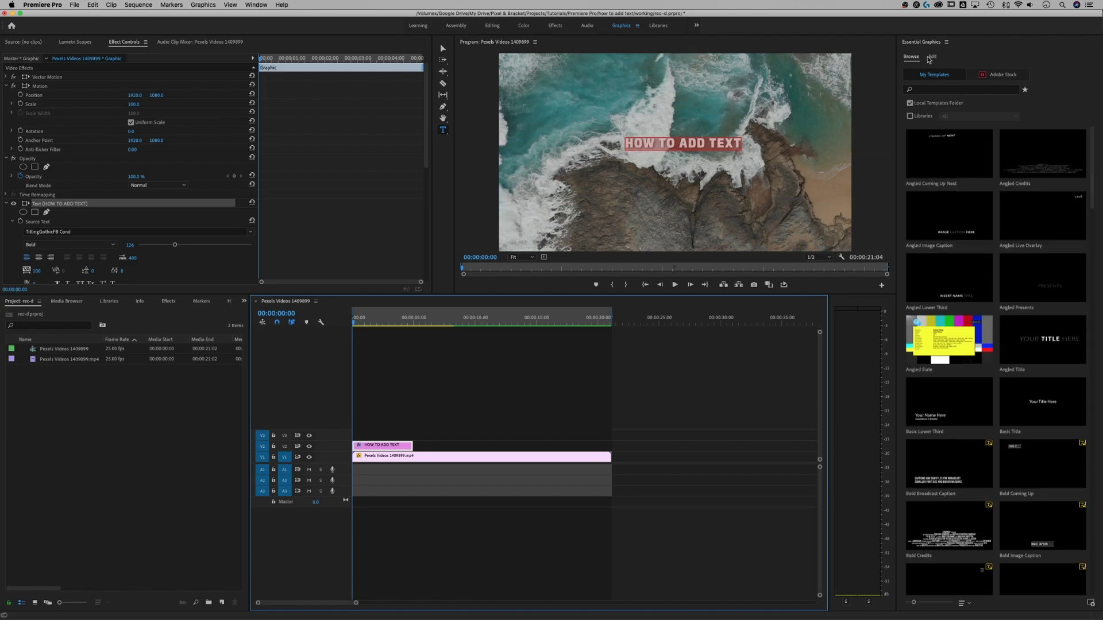
pyautogui.click(933, 57)
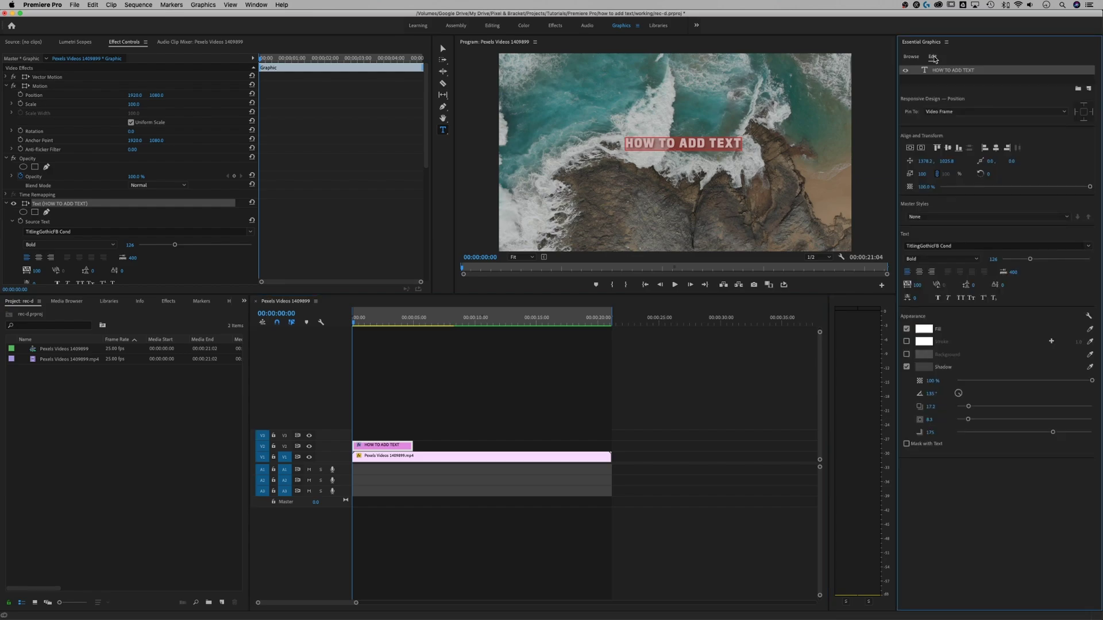
pyautogui.click(373, 449)
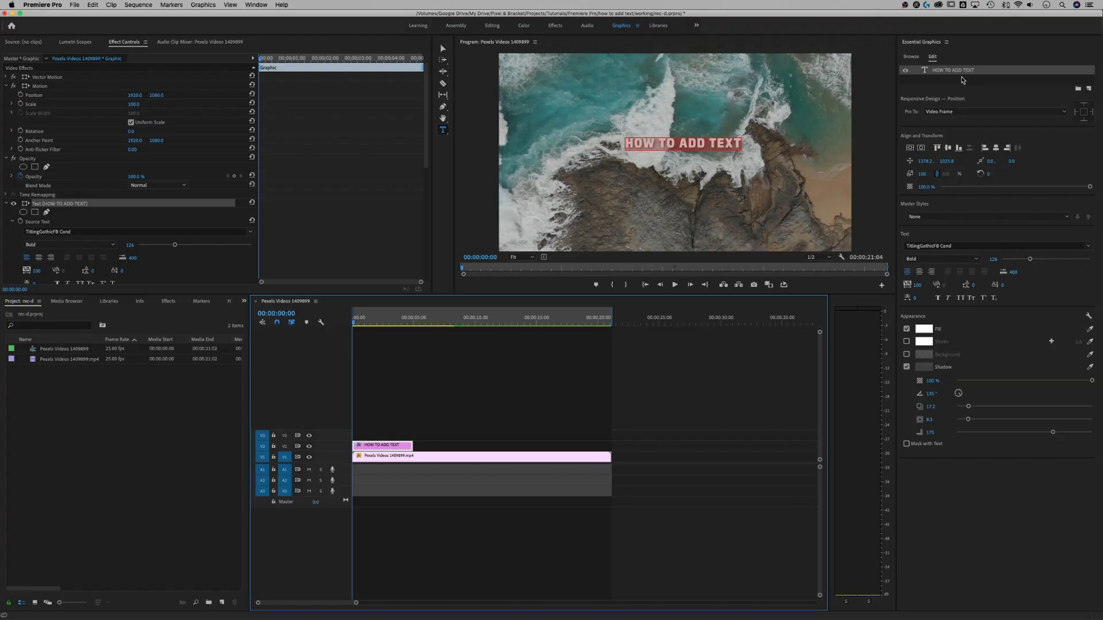
pyautogui.click(962, 74)
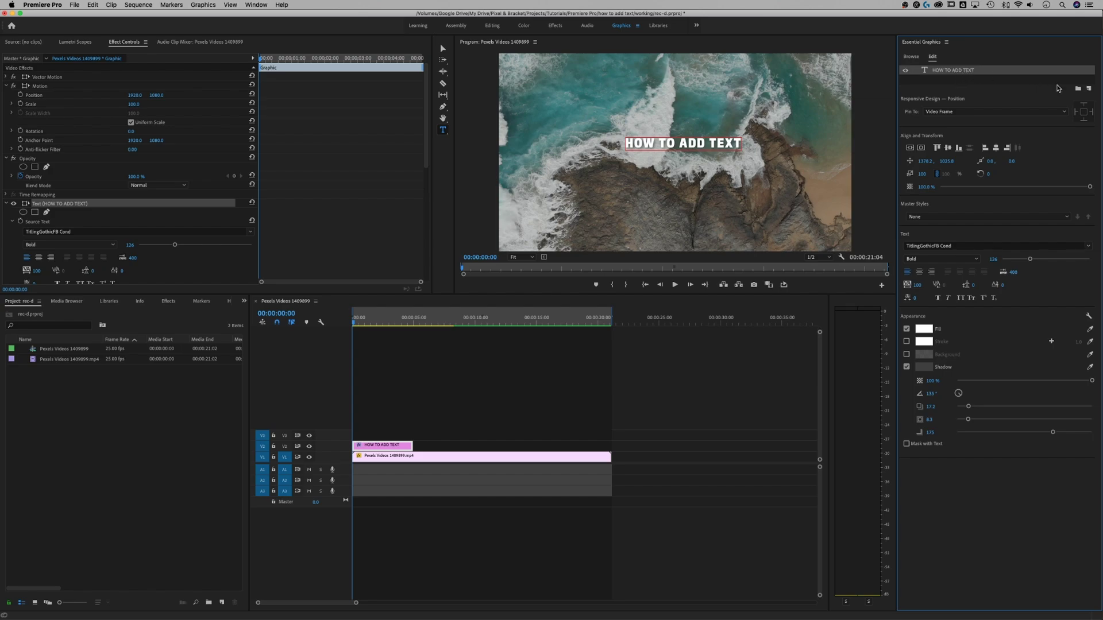
pyautogui.click(1089, 88)
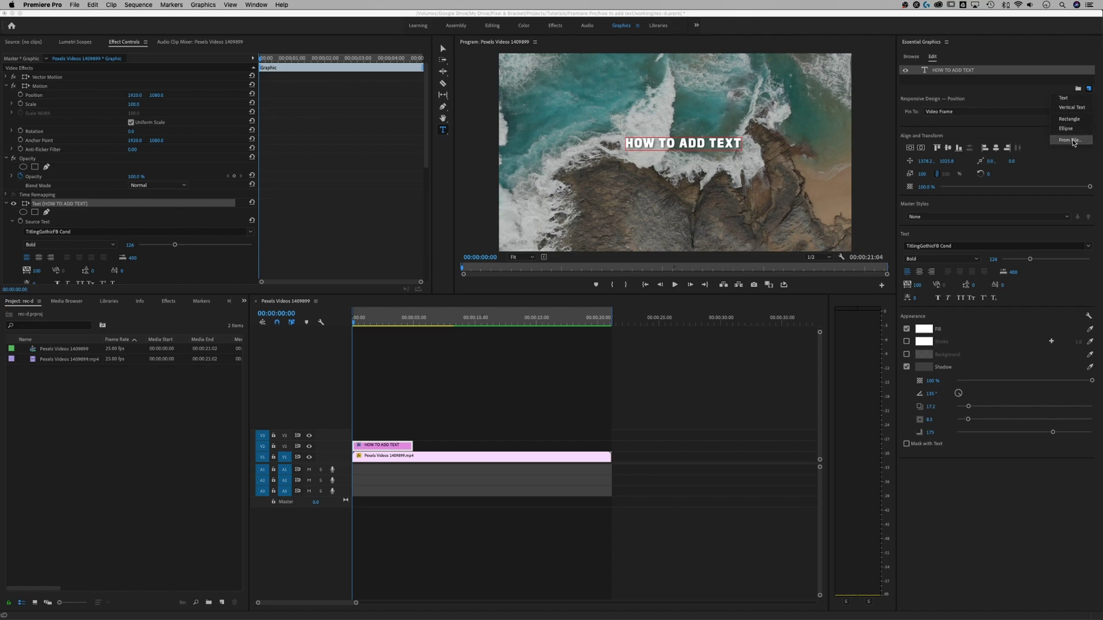
pyautogui.click(1072, 142)
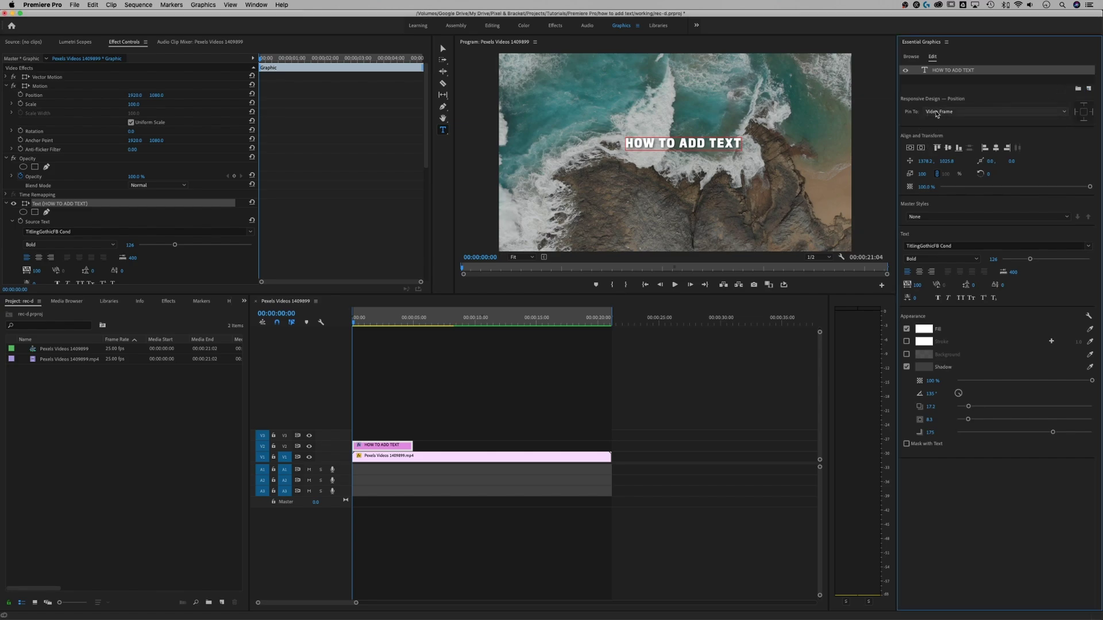
# Step: Centre the title in the frame and give its text centre alignment
pyautogui.click(911, 149)
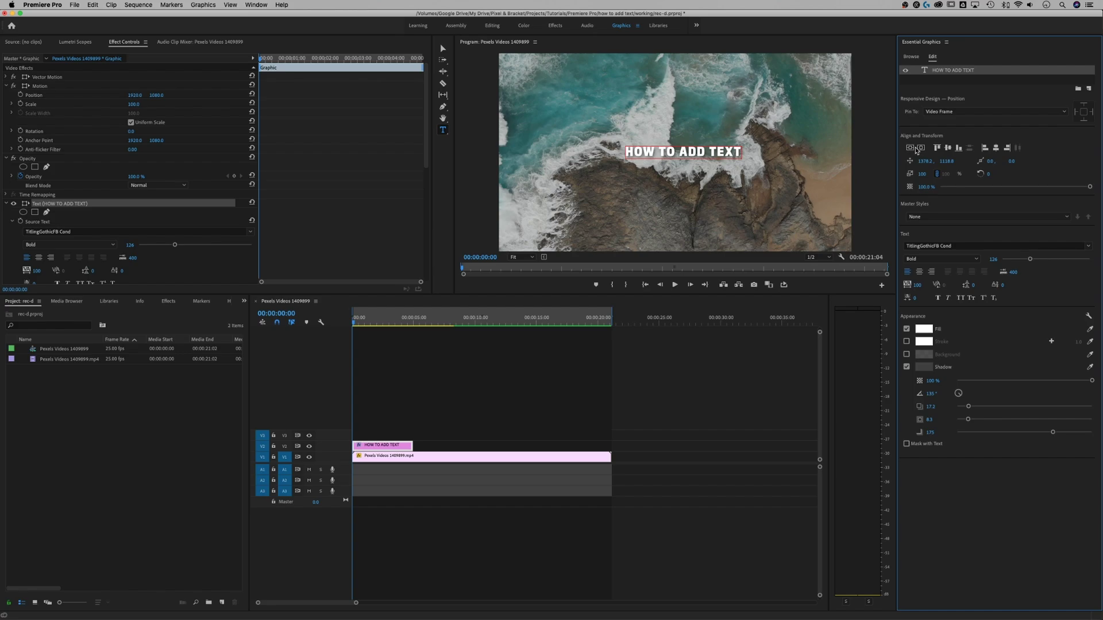
pyautogui.click(921, 149)
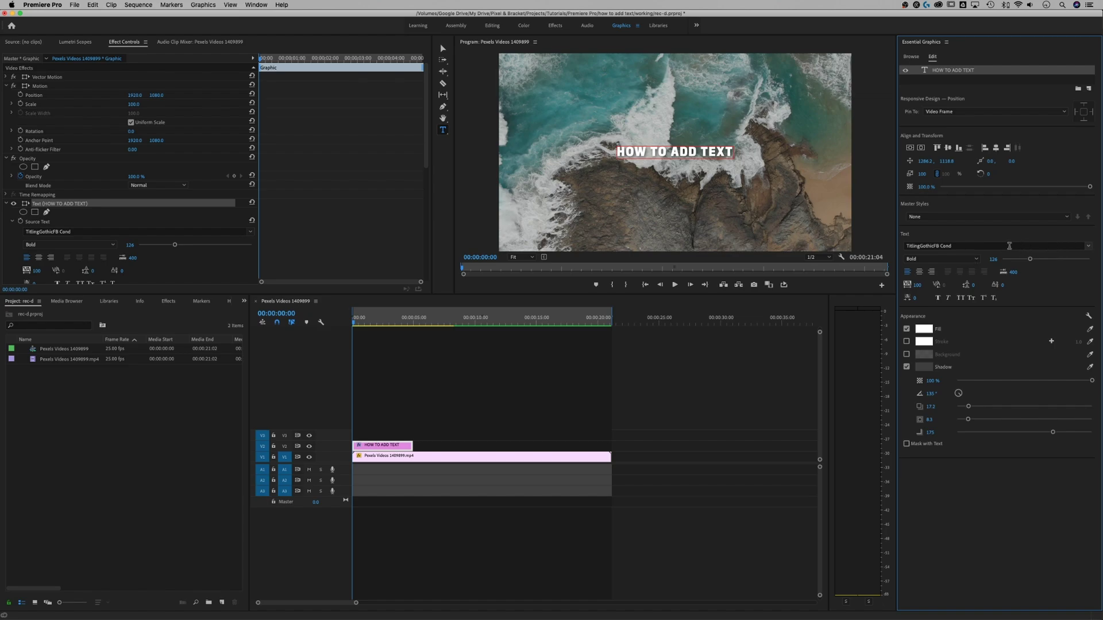
pyautogui.click(988, 247)
pyautogui.click(1088, 246)
pyautogui.click(927, 273)
pyautogui.click(921, 275)
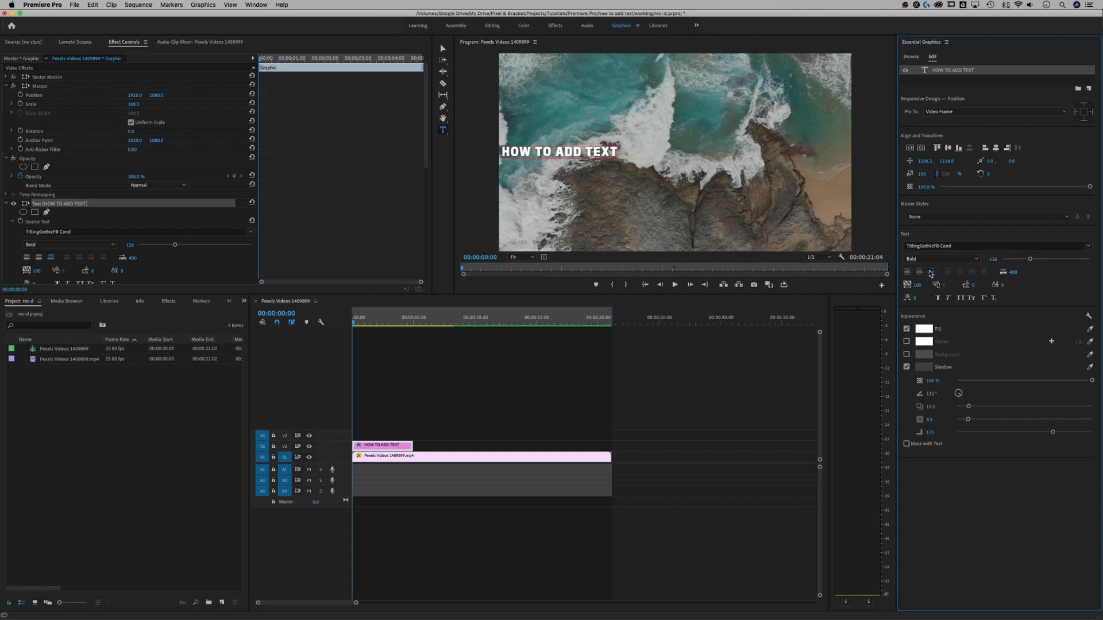
pyautogui.click(921, 273)
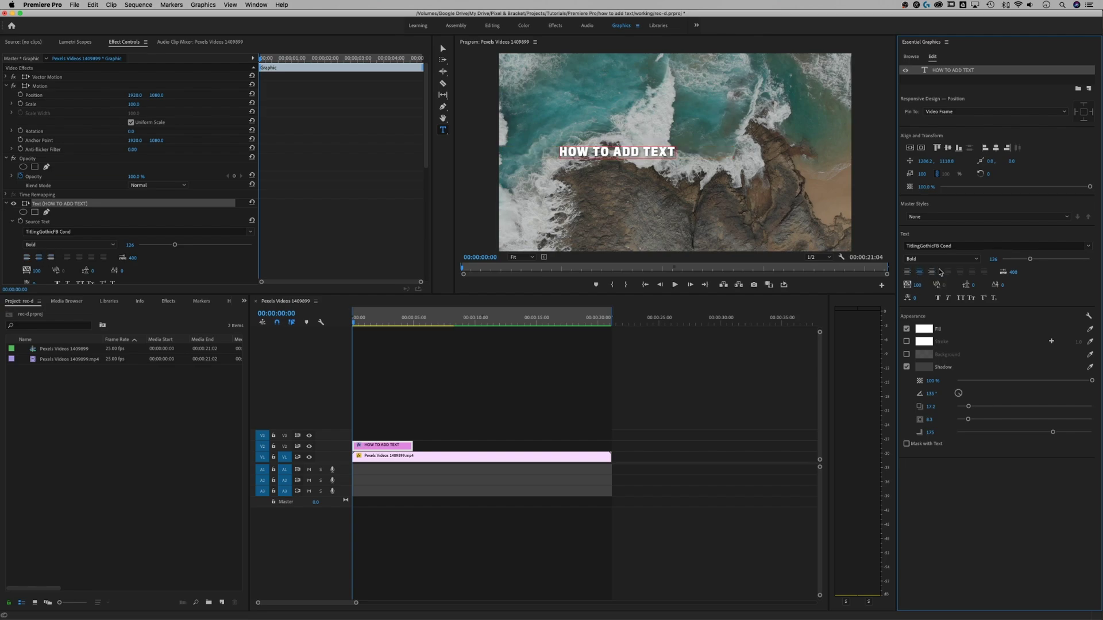
# Step: Shrink the title's font size to 93 and set its tracking to 100
pyautogui.moveTo(1029, 259); pyautogui.dragTo(1054, 256)
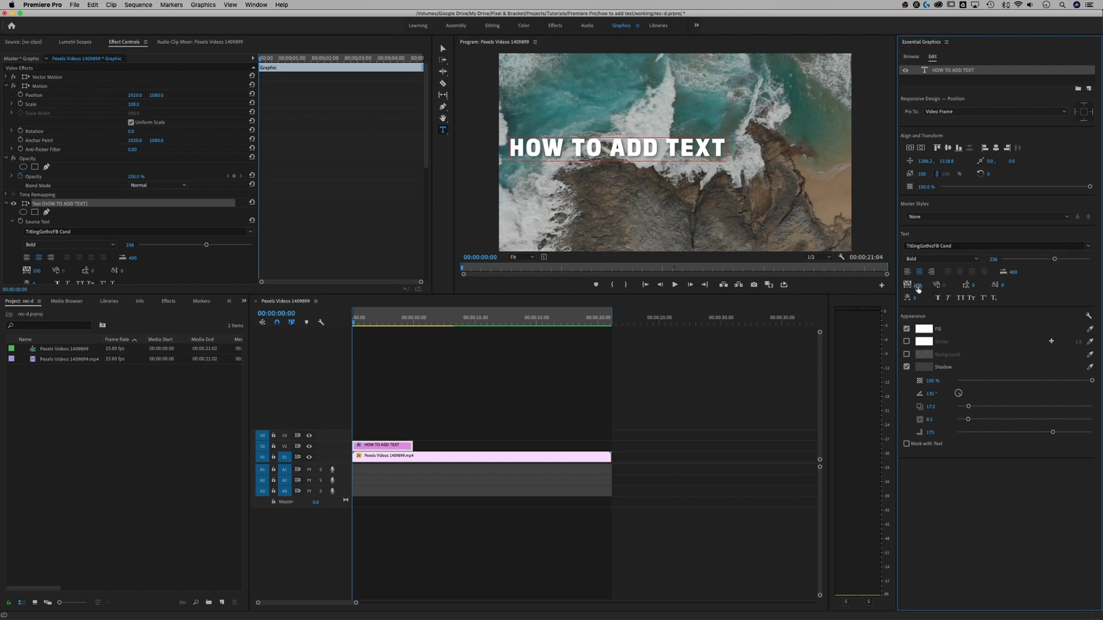
pyautogui.moveTo(918, 289); pyautogui.dragTo(922, 286)
pyautogui.click(921, 285)
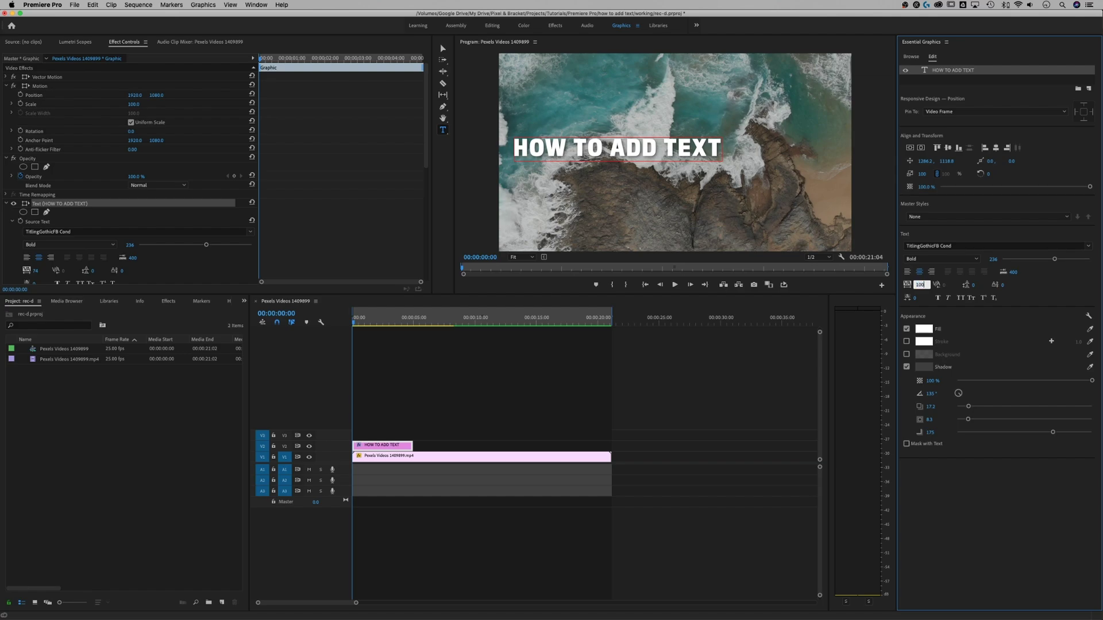
pyautogui.write('100')
pyautogui.press('Return')
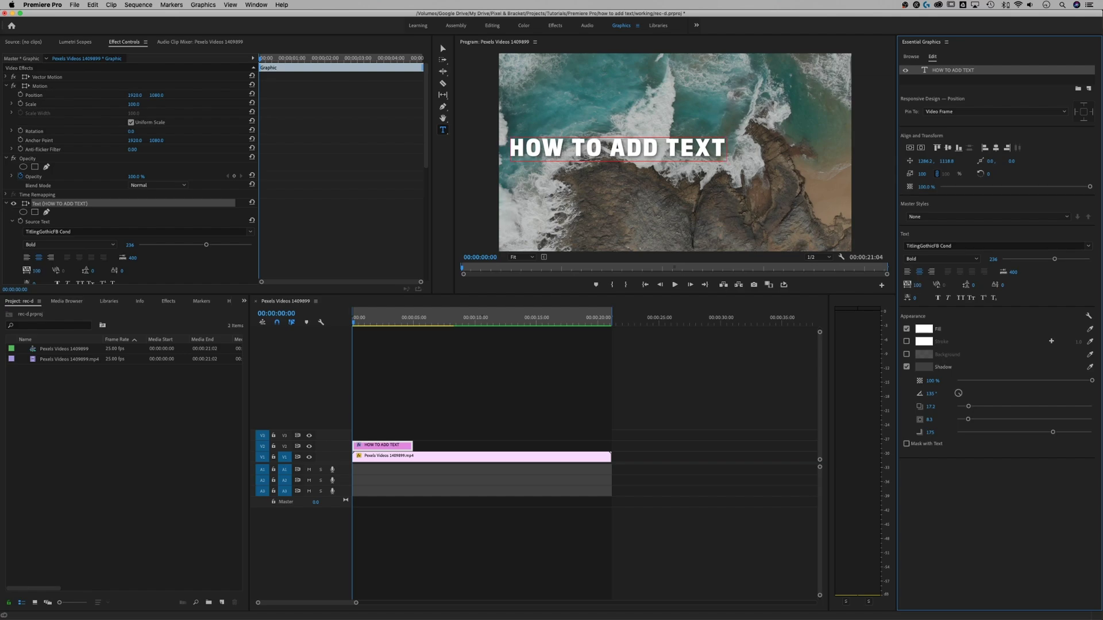
# Step: Change the title's fill colour to a saturated orange
pyautogui.click(924, 330)
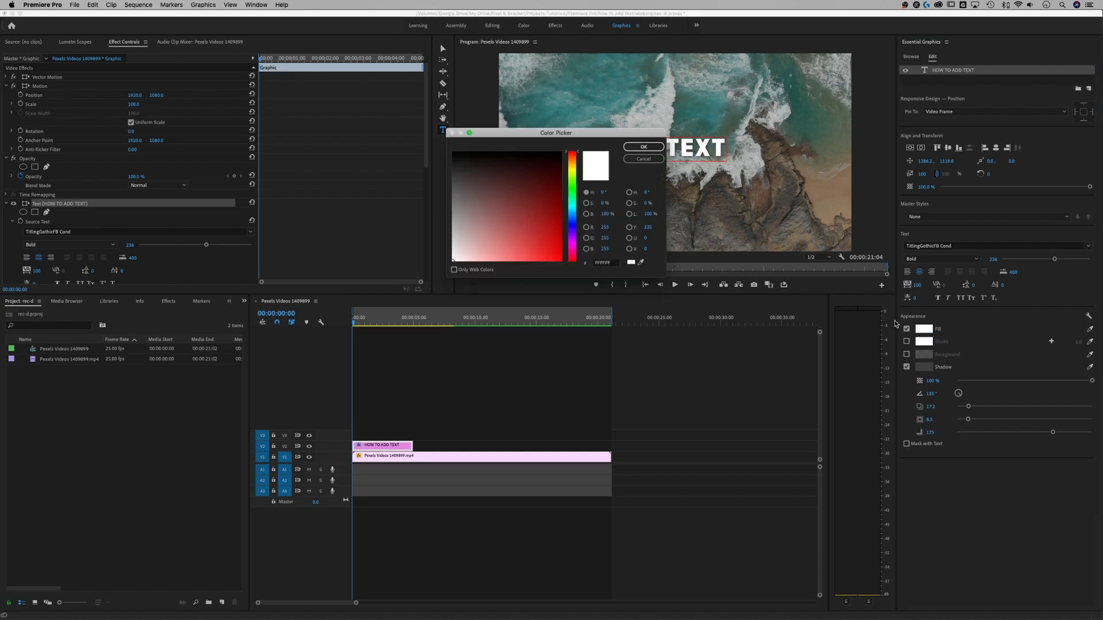
pyautogui.moveTo(577, 171); pyautogui.dragTo(575, 166)
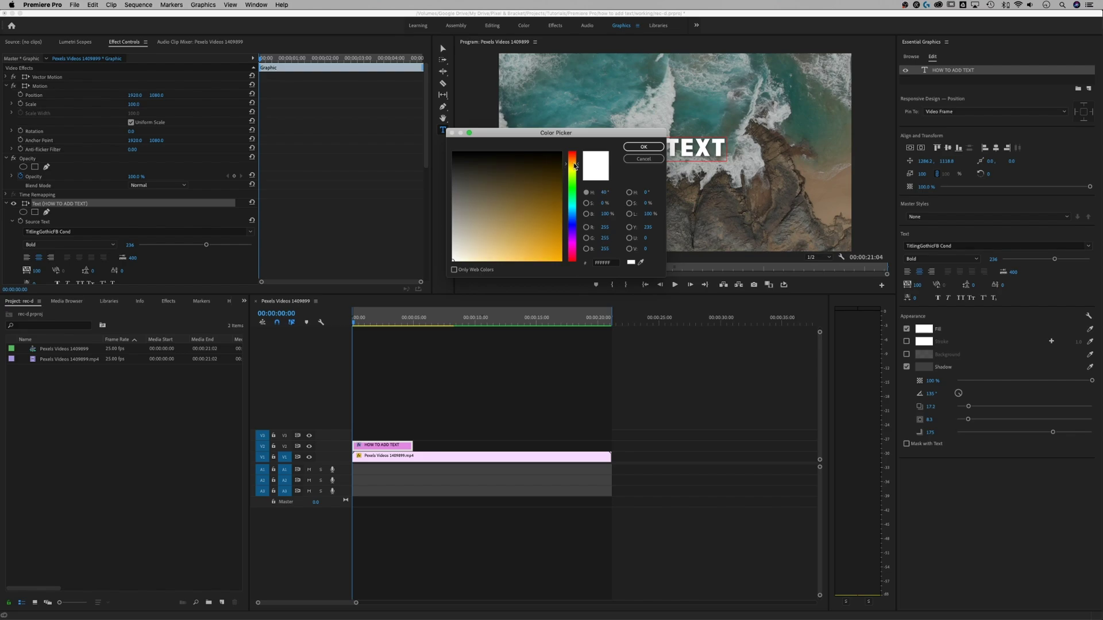
pyautogui.moveTo(549, 218); pyautogui.dragTo(561, 259)
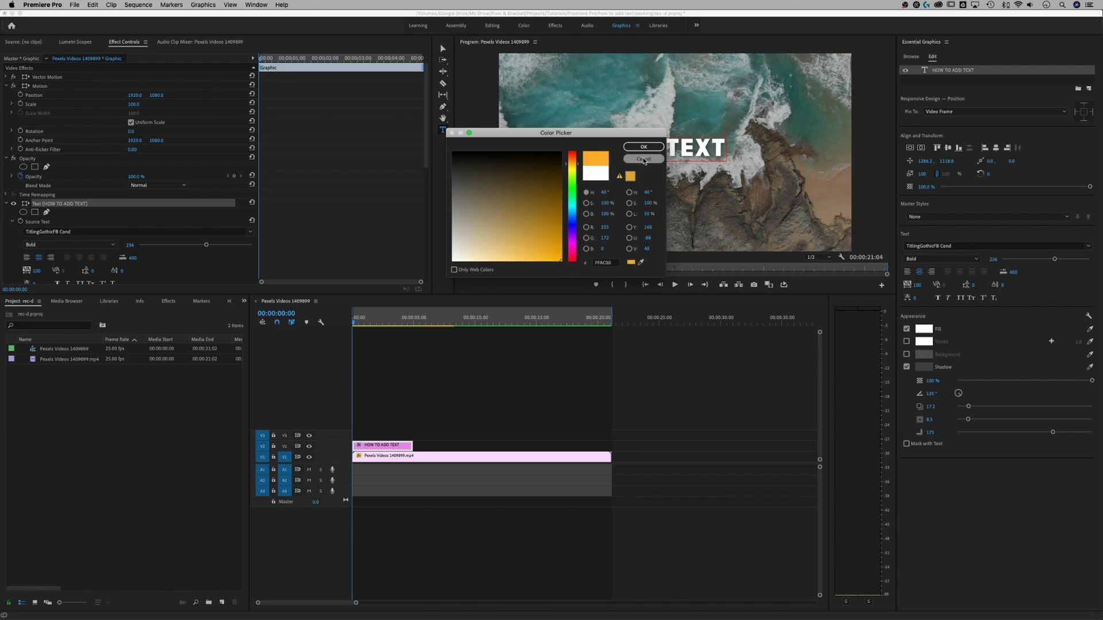
pyautogui.click(643, 147)
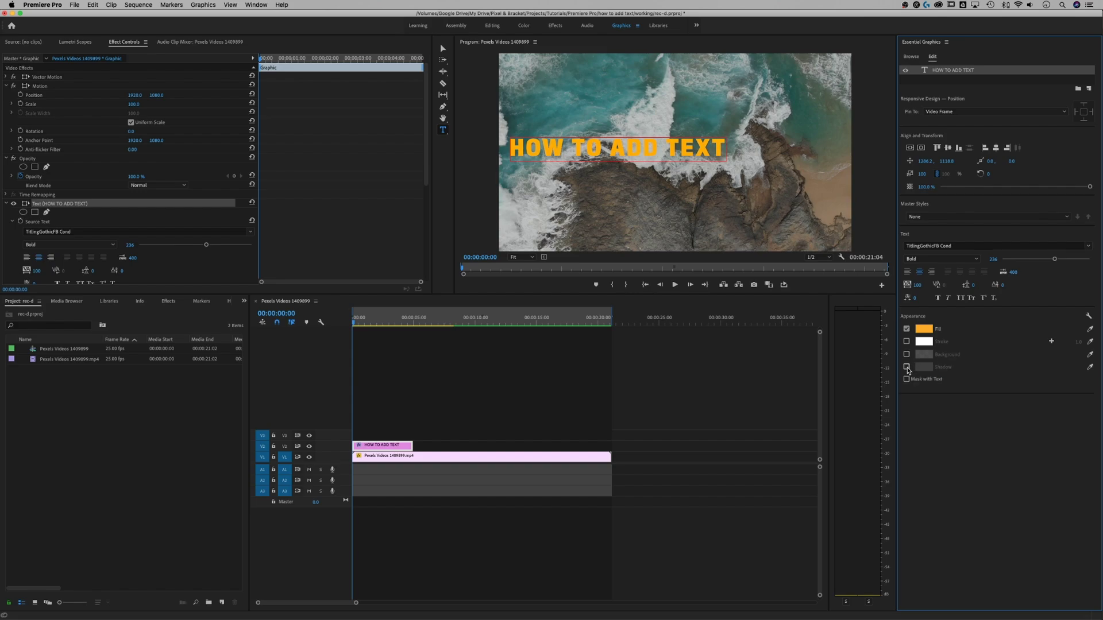
# Step: Enable a drop shadow on the title with 98% opacity and adjusted blur
pyautogui.click(907, 367)
pyautogui.click(908, 368)
pyautogui.click(907, 368)
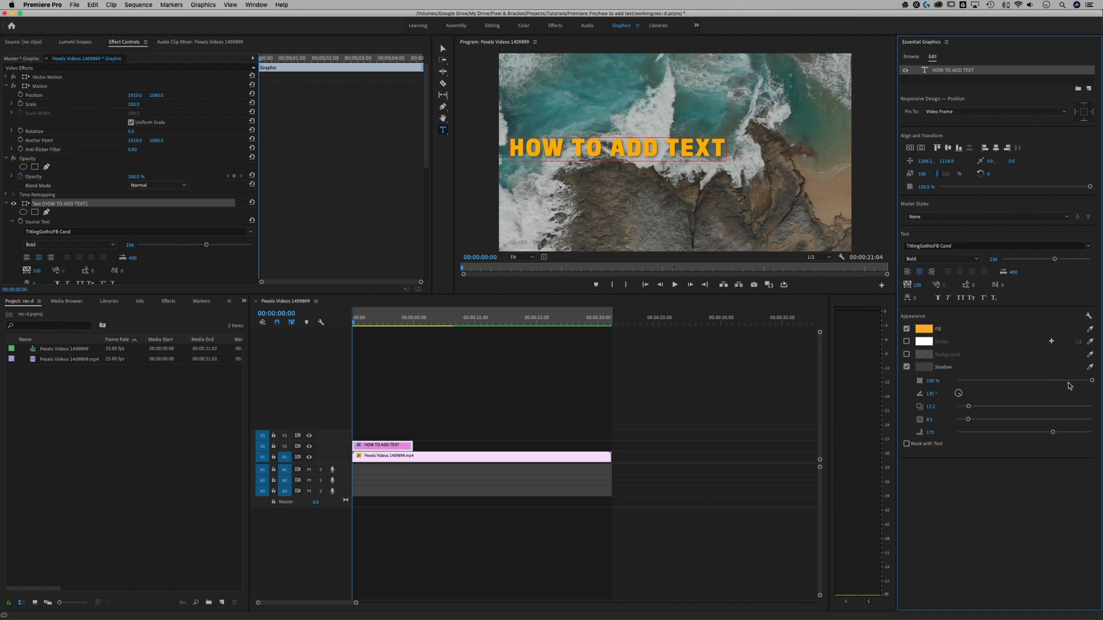
pyautogui.moveTo(1092, 380); pyautogui.dragTo(1089, 380)
pyautogui.moveTo(1053, 432)
pyautogui.mouseDown()
pyautogui.moveTo(989, 433)
pyautogui.moveTo(1049, 435)
pyautogui.mouseUp()
# Step: Fine-tune the orange fill and centre the title horizontally in the frame
pyautogui.click(928, 331)
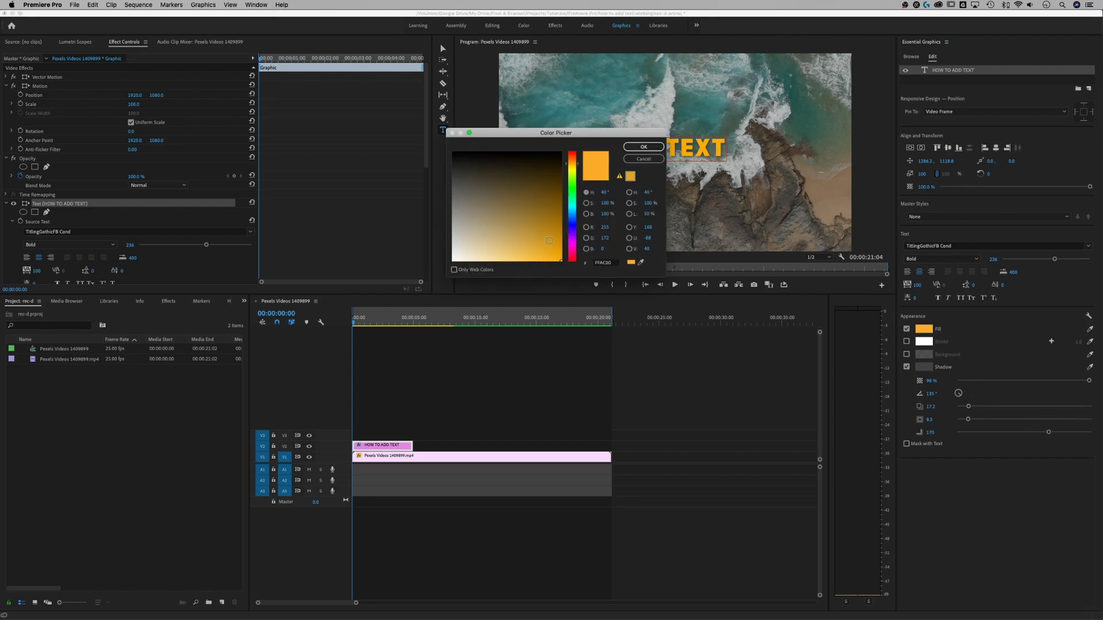
pyautogui.click(643, 147)
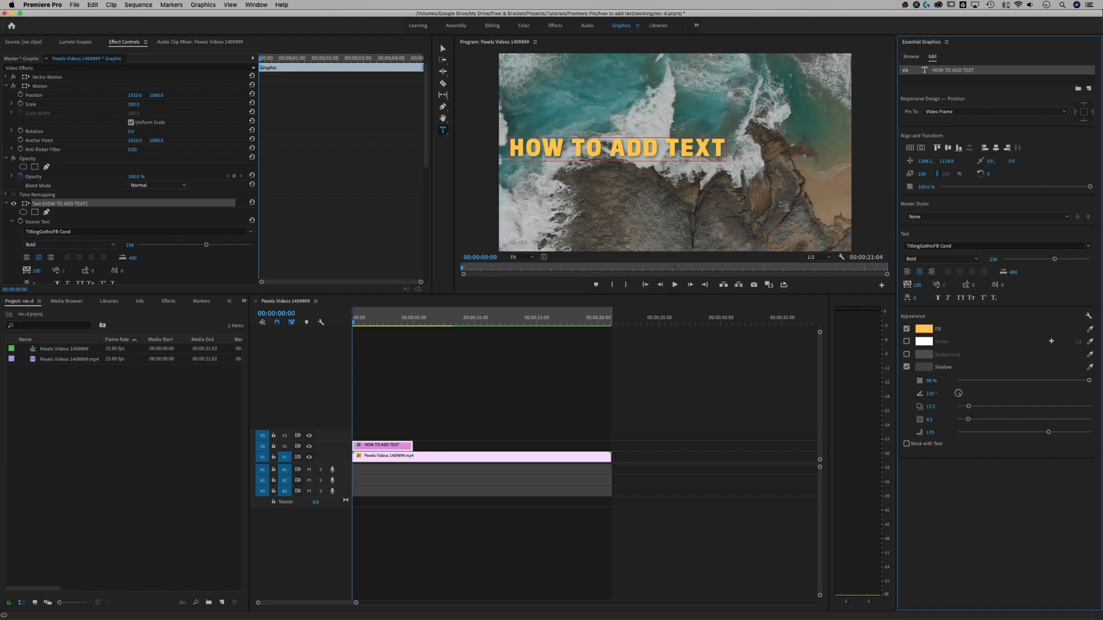
pyautogui.click(924, 329)
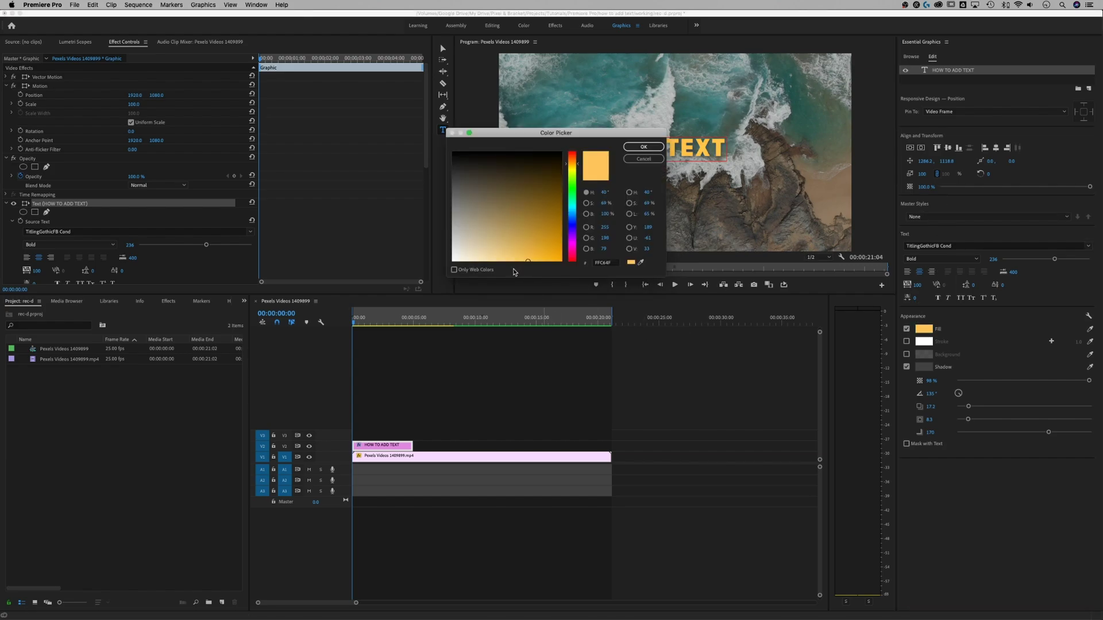
pyautogui.click(646, 147)
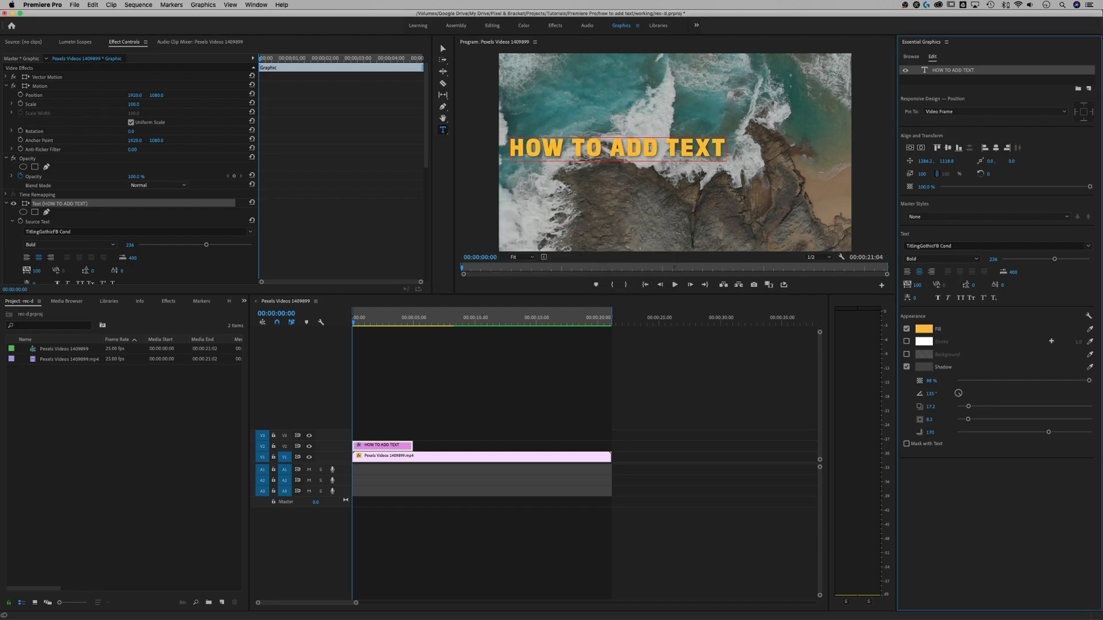
pyautogui.click(921, 147)
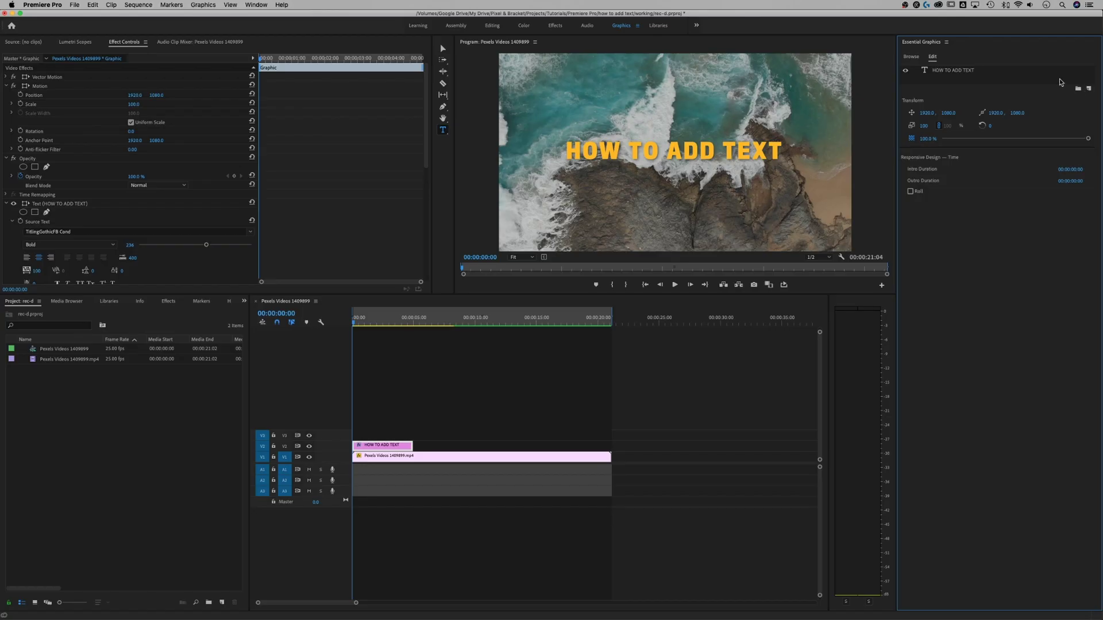
pyautogui.click(991, 70)
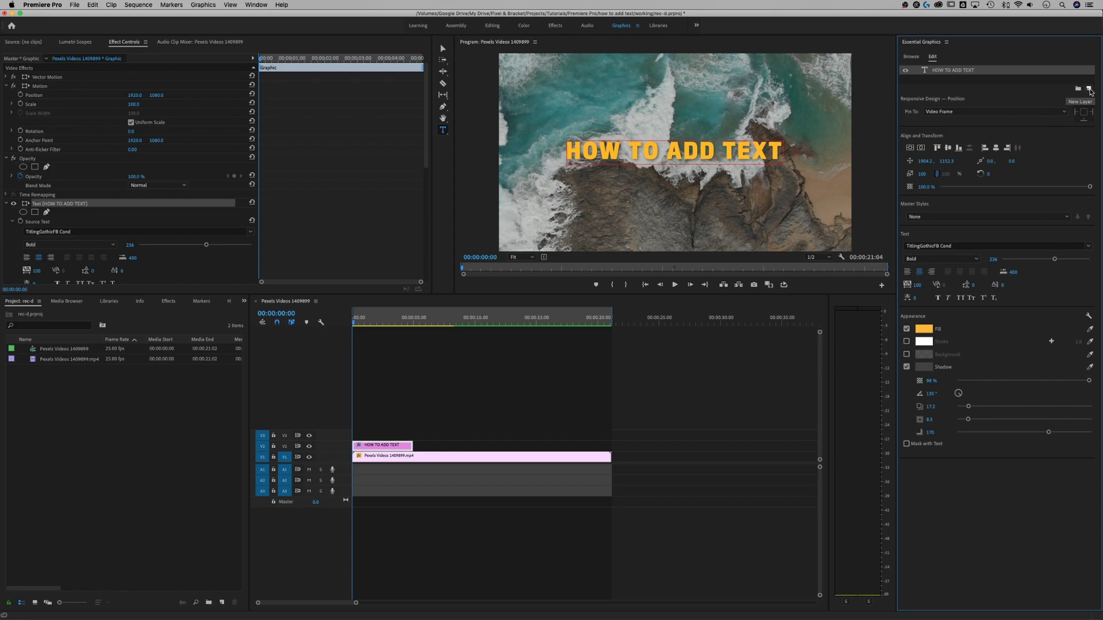
# Step: Add a new text layer and drag it just below the HOW TO ADD TEXT title
pyautogui.click(1089, 89)
pyautogui.click(1079, 99)
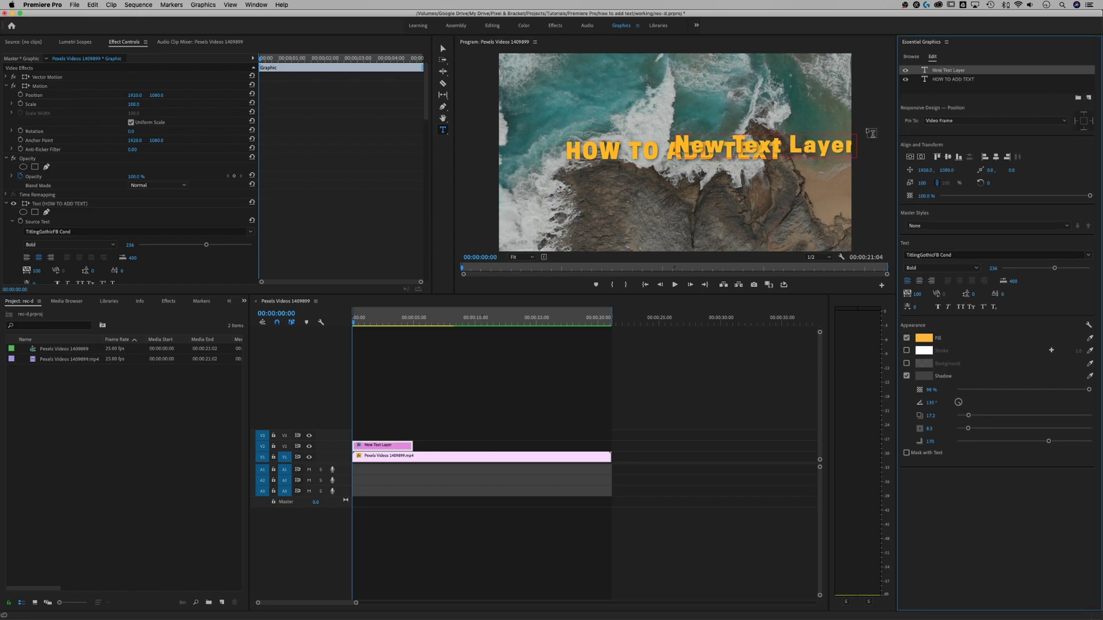
pyautogui.click(827, 149)
pyautogui.click(443, 50)
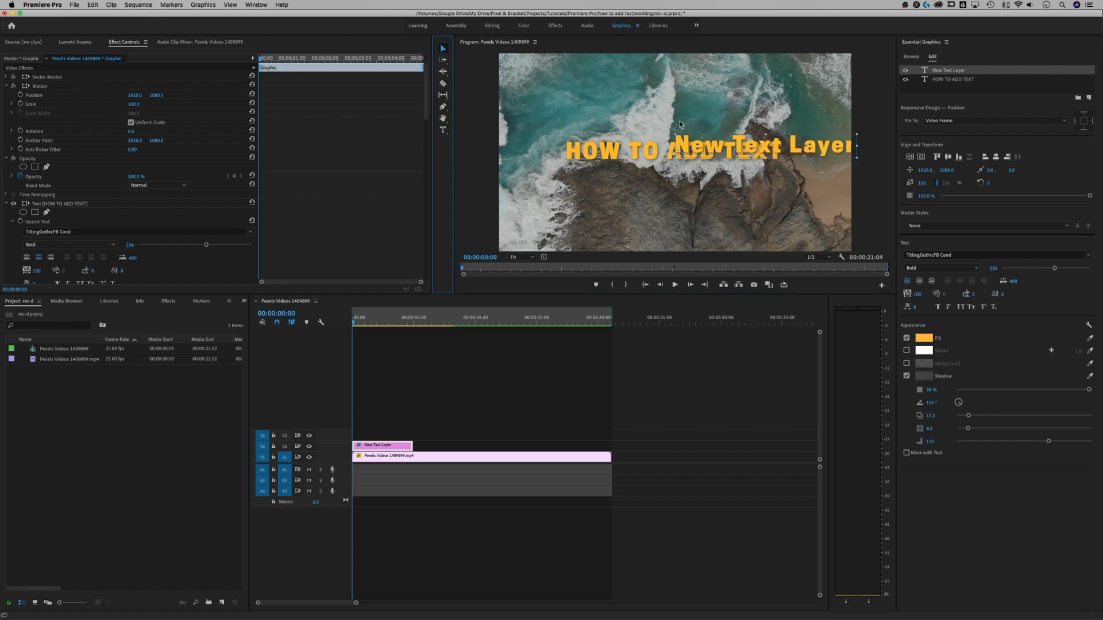
pyautogui.moveTo(802, 142); pyautogui.dragTo(707, 185)
pyautogui.click(707, 155)
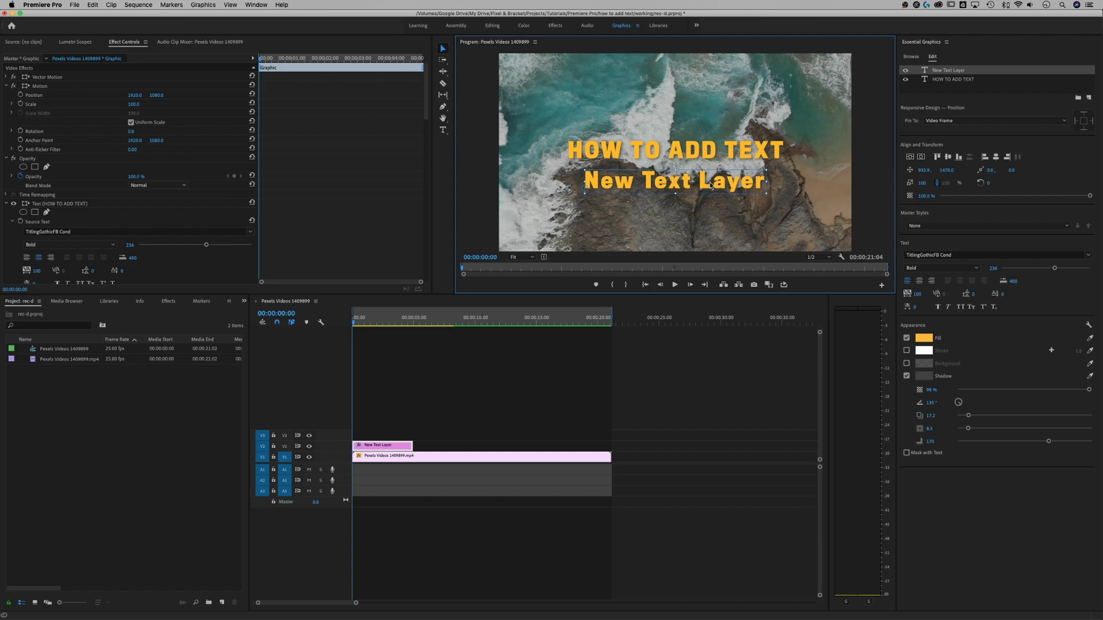
pyautogui.doubleClick(711, 184)
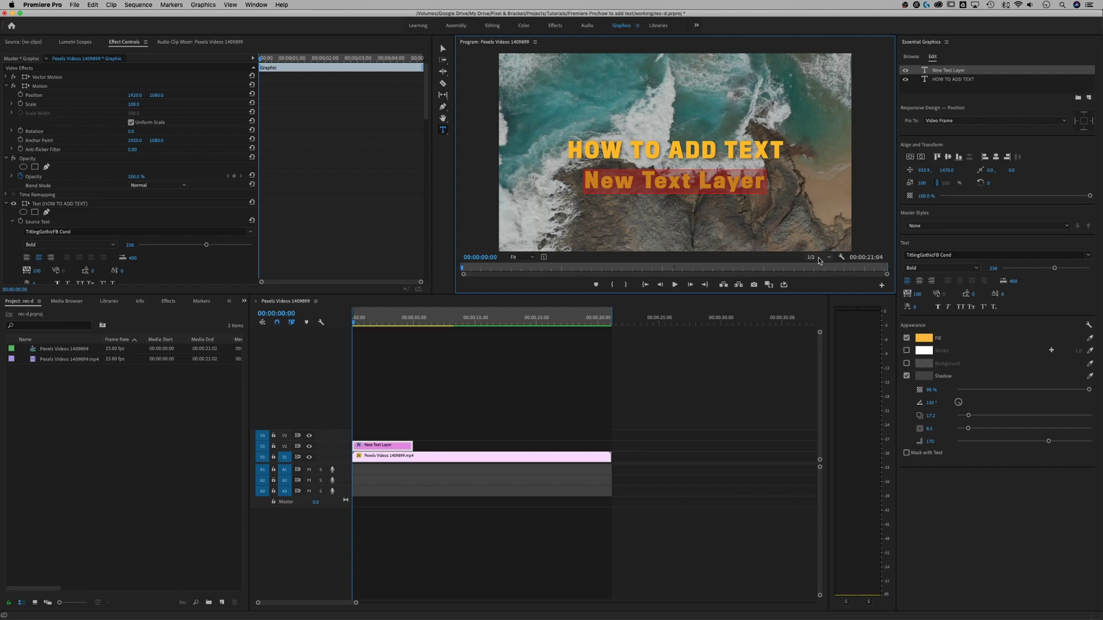
# Step: Type 'IN PREMIERE PRO' and make it white, size 101, centre-aligned and horizontally centred
pyautogui.write('IN')
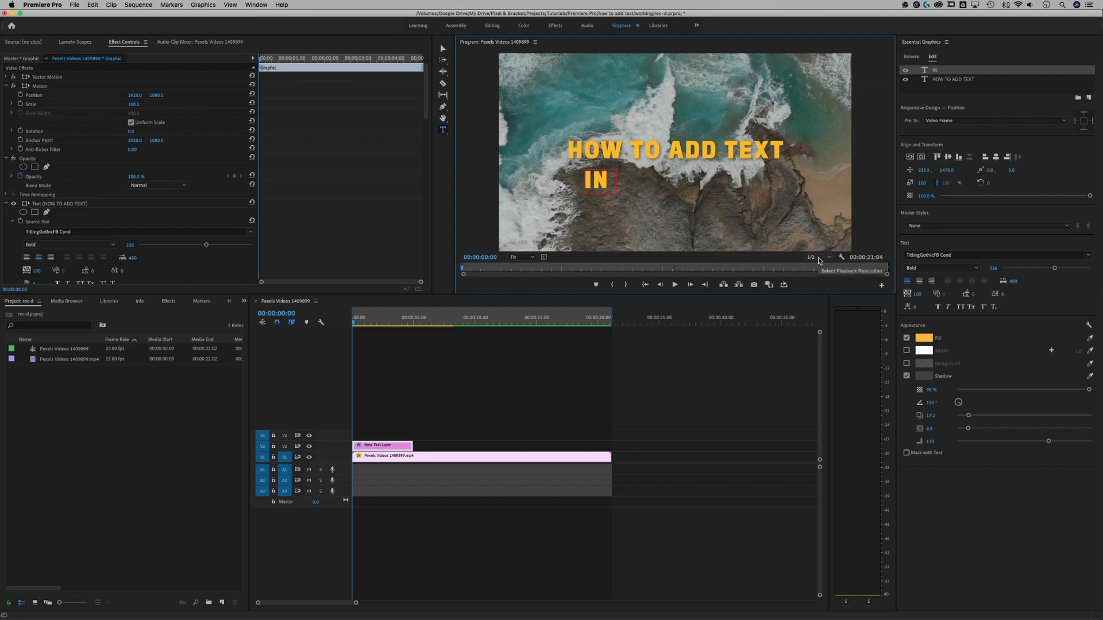
pyautogui.write(' PREMIERE PRO')
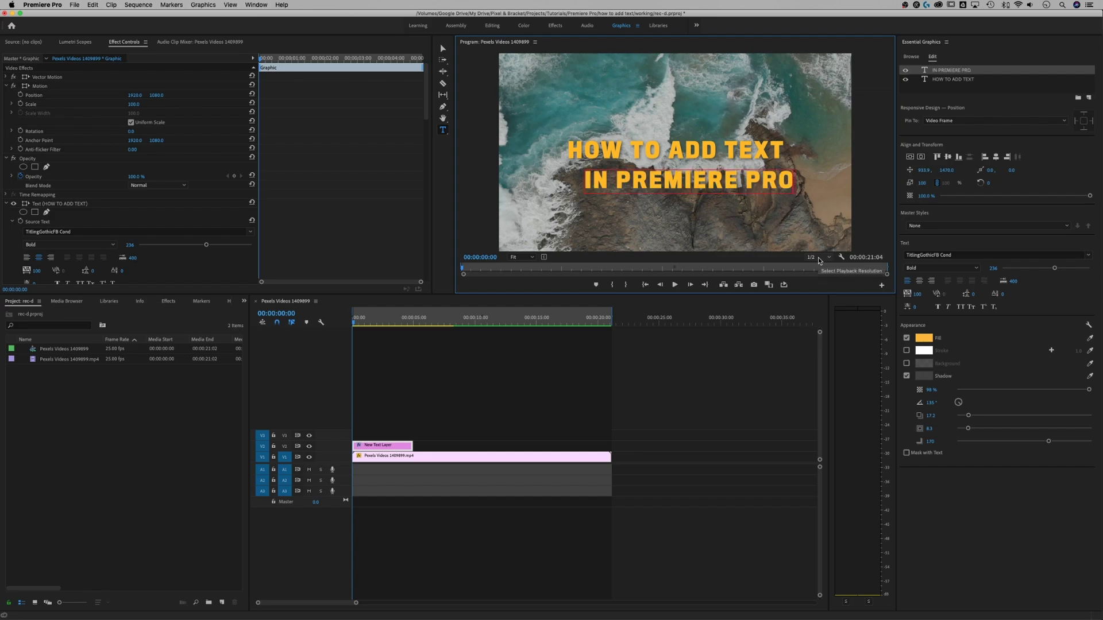
pyautogui.hotkey('ctrl', 'a')
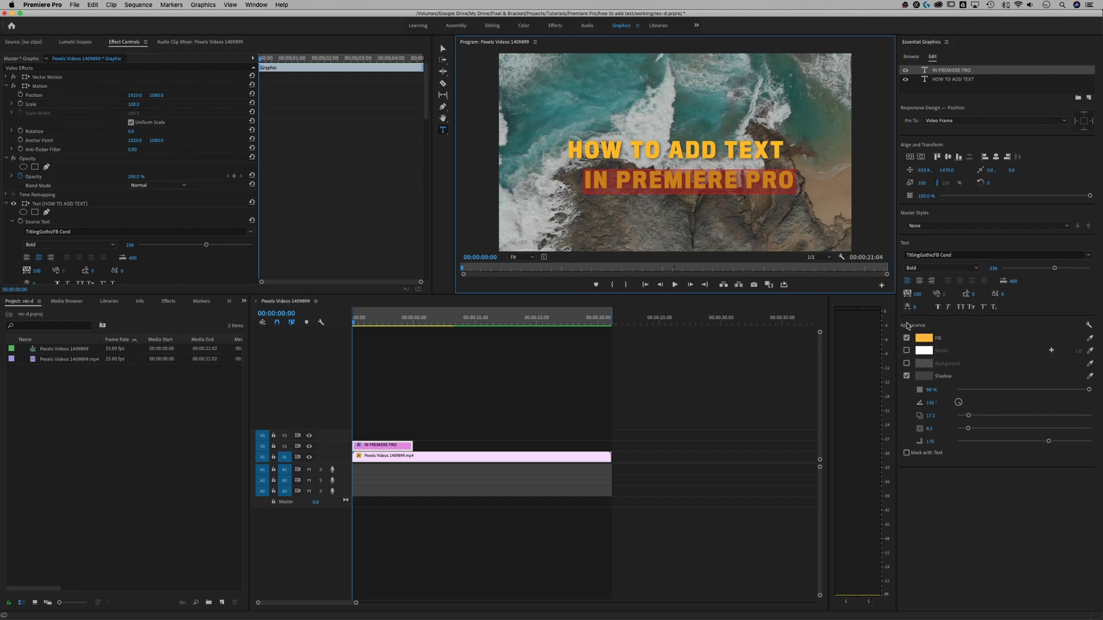
pyautogui.click(923, 338)
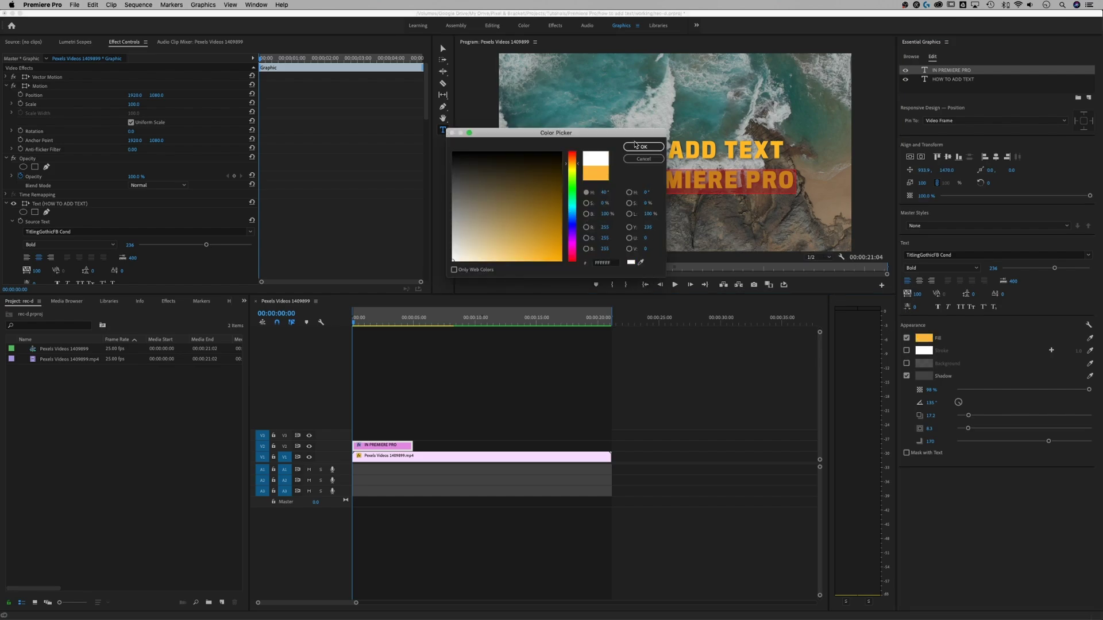
pyautogui.click(636, 147)
pyautogui.moveTo(1060, 274); pyautogui.dragTo(1024, 270)
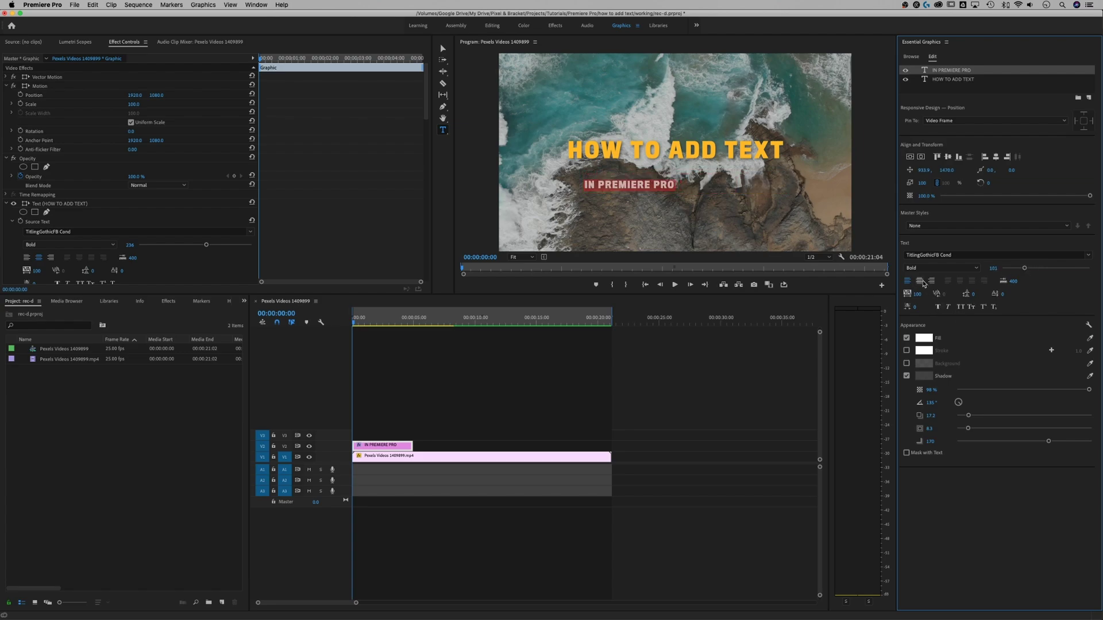
pyautogui.click(919, 280)
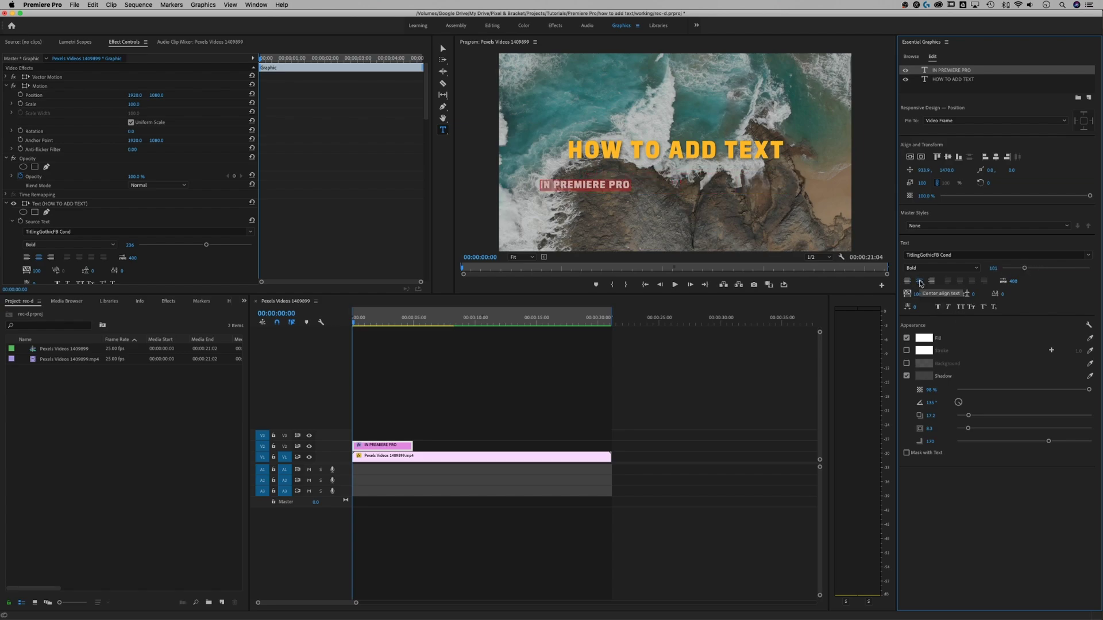
pyautogui.click(921, 156)
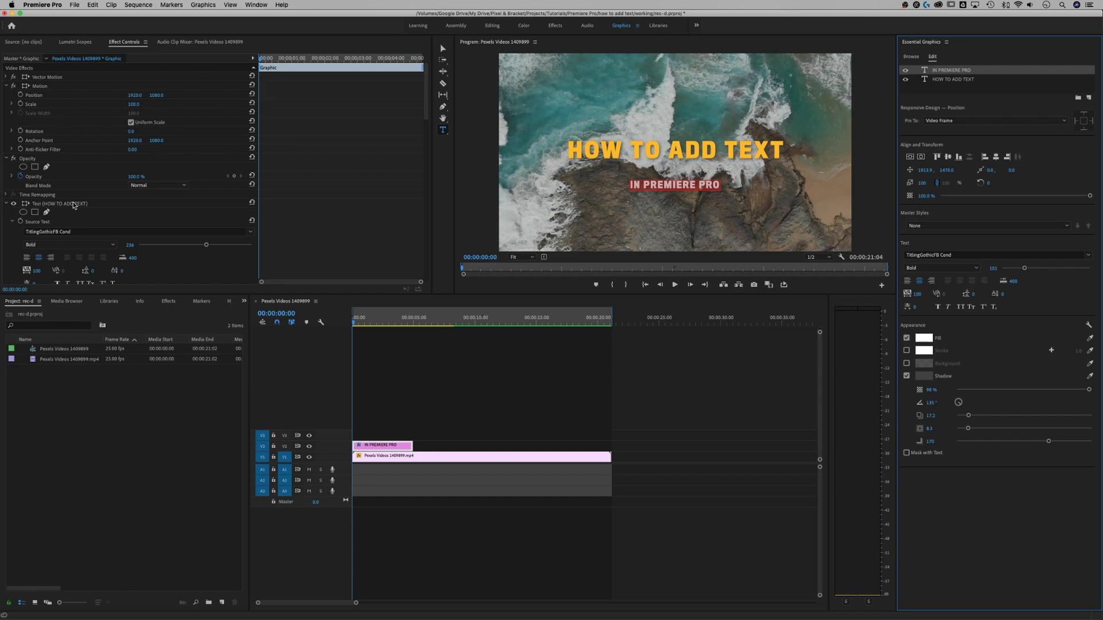
# Step: Finish editing the subtitle, keeping the IN PREMIERE PRO text intact
pyautogui.press('BackSpace')
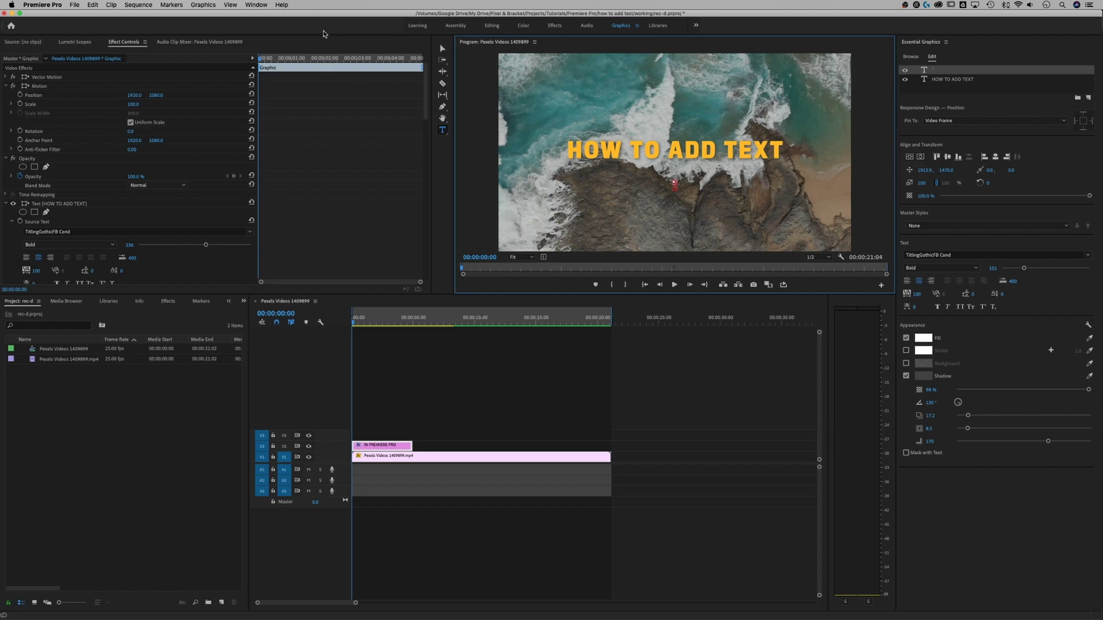
pyautogui.click(300, 153)
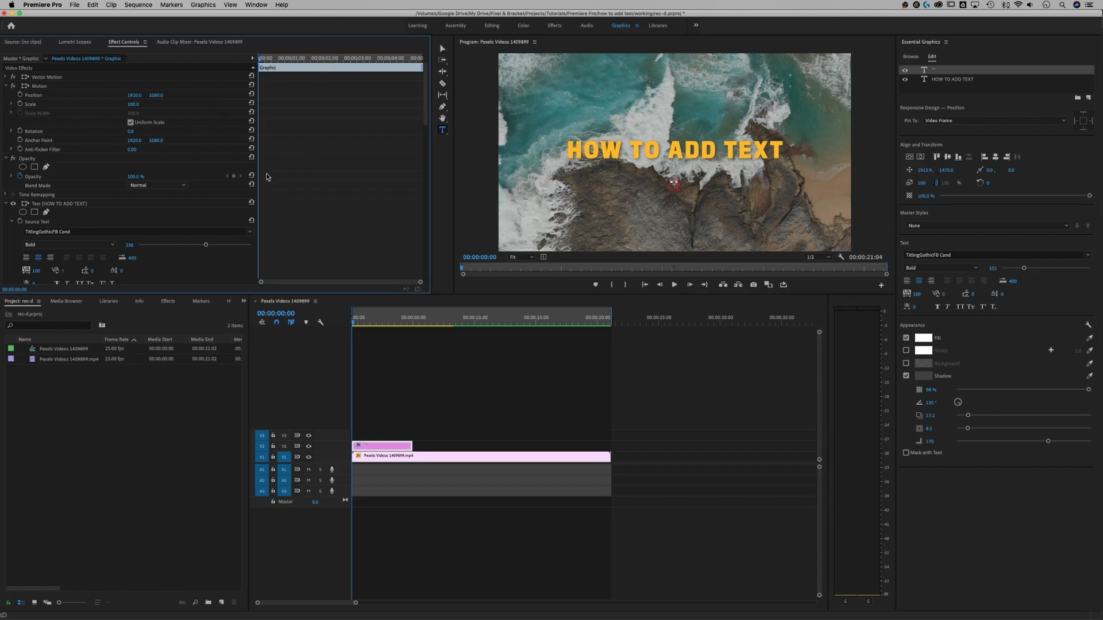
pyautogui.press('super+z')
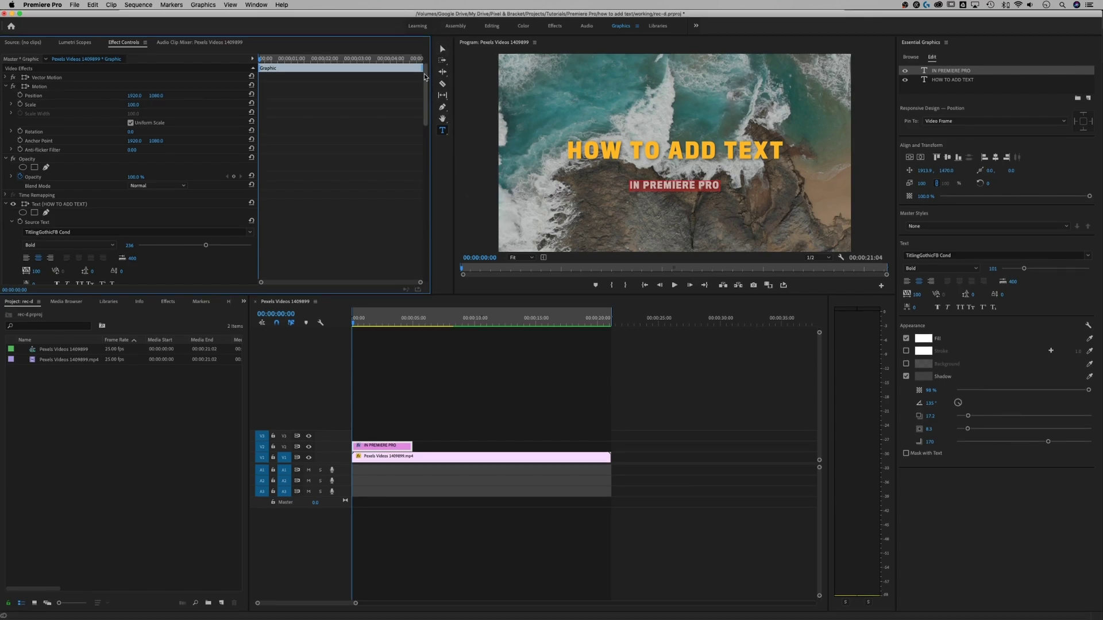
pyautogui.click(443, 49)
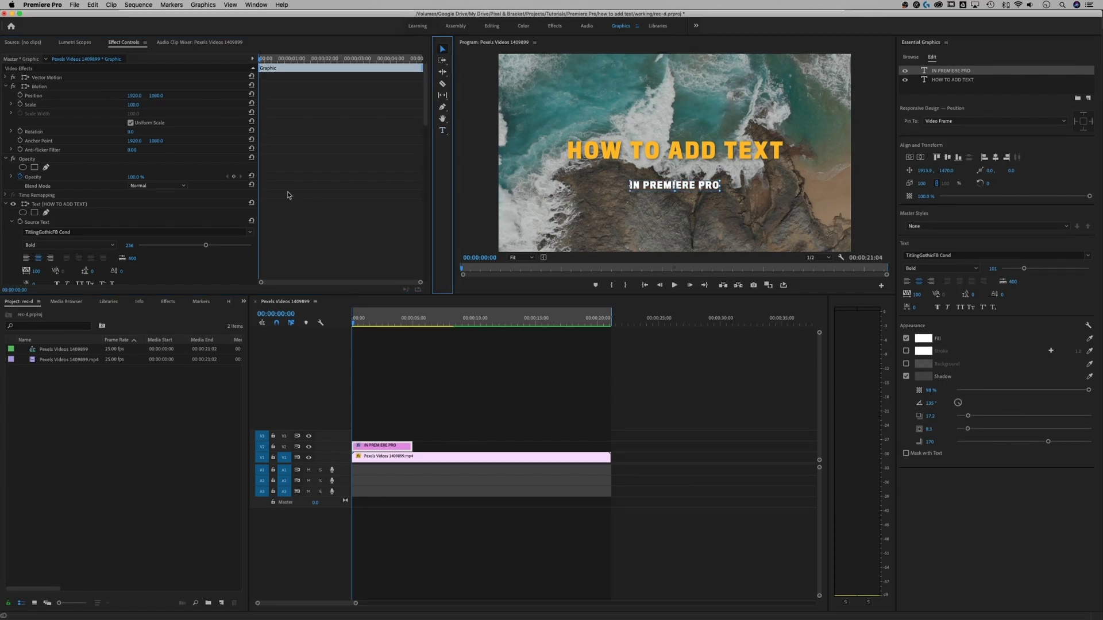
# Step: Maximize the Effect Controls panel to fill the window
pyautogui.press('`')
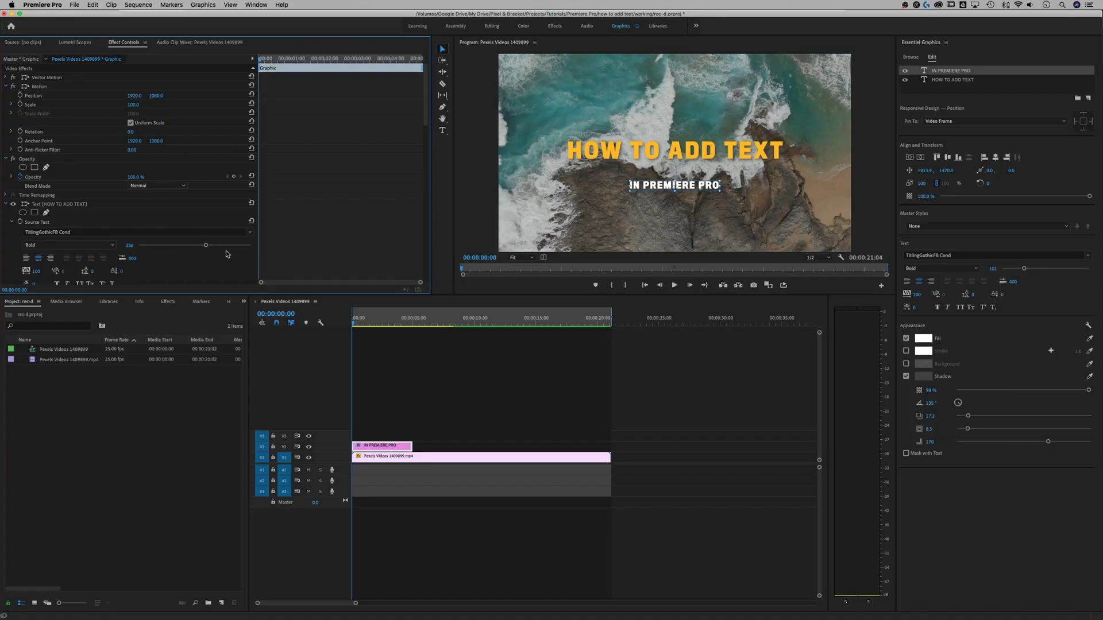
pyautogui.press('`')
pyautogui.press('`')
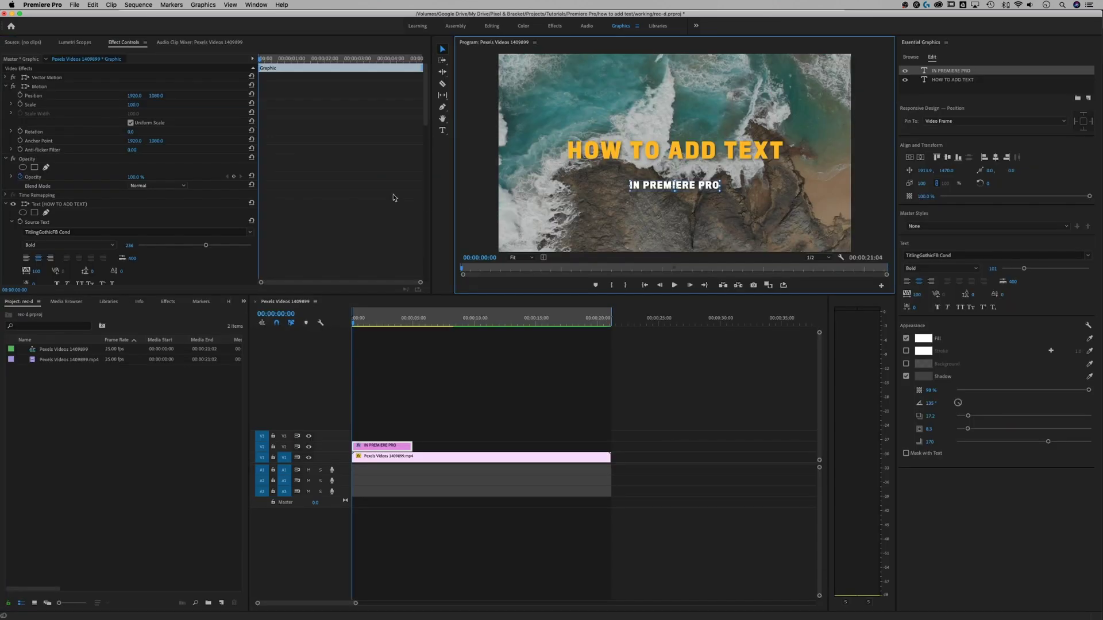
pyautogui.press('`')
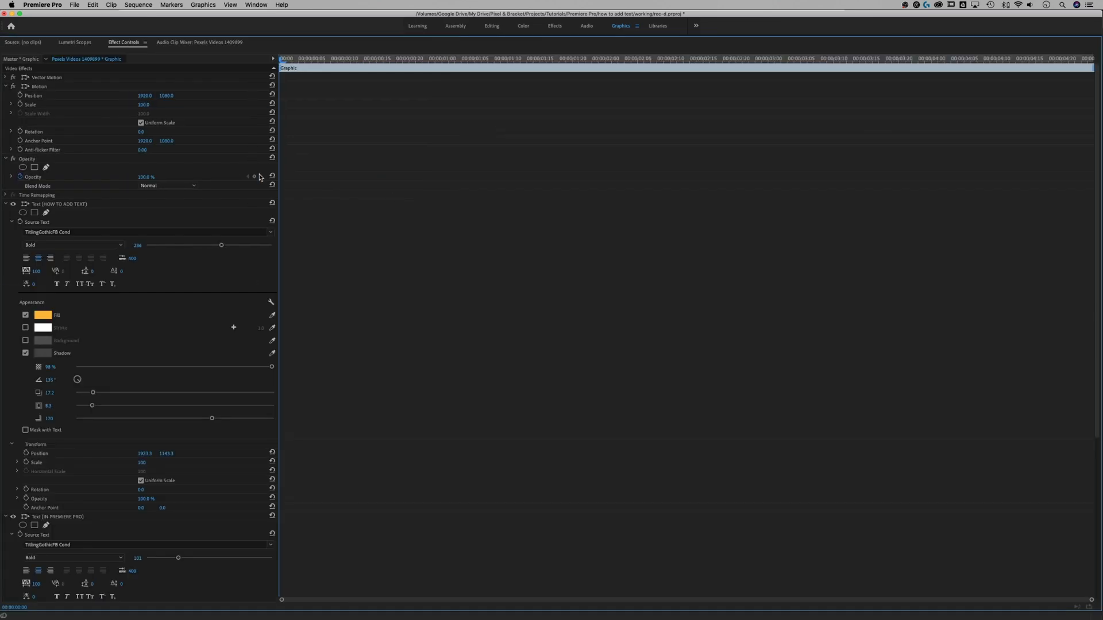
# Step: Collapse both text layers, then expand IN PREMIERE PRO with its Source Text collapsed
pyautogui.click(7, 204)
pyautogui.click(6, 213)
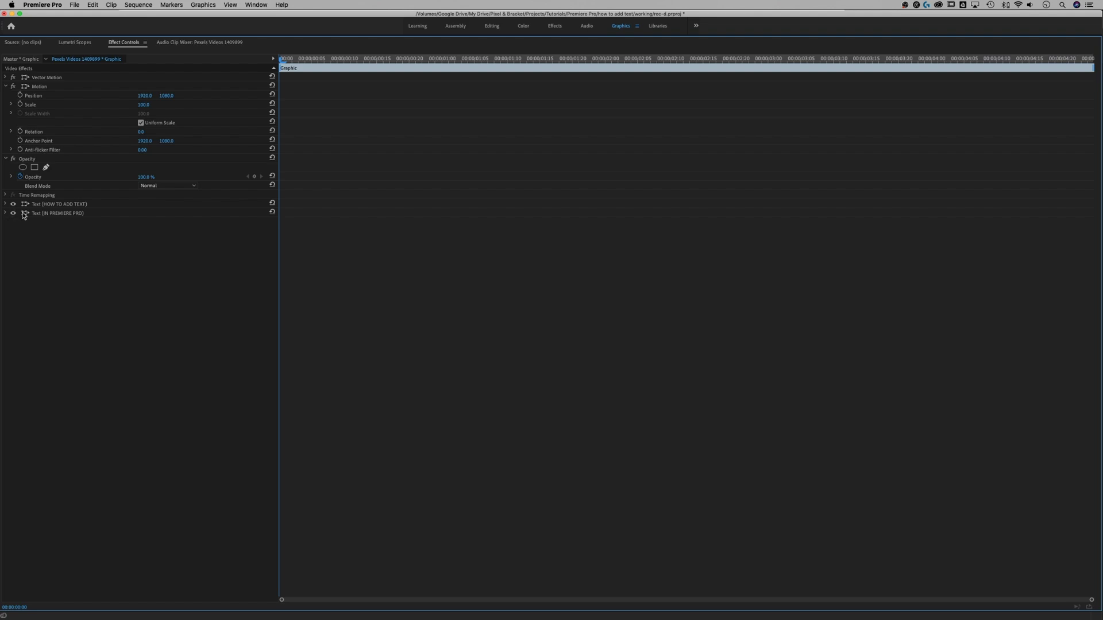
pyautogui.click(61, 214)
pyautogui.click(60, 206)
pyautogui.click(60, 213)
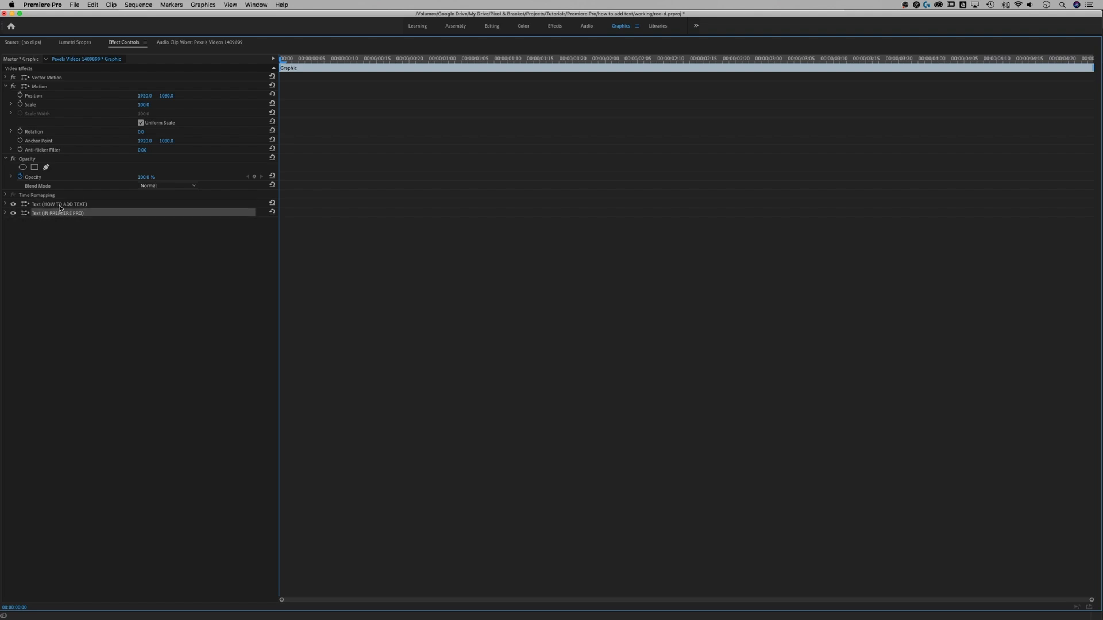
pyautogui.click(60, 206)
pyautogui.click(60, 213)
pyautogui.click(5, 213)
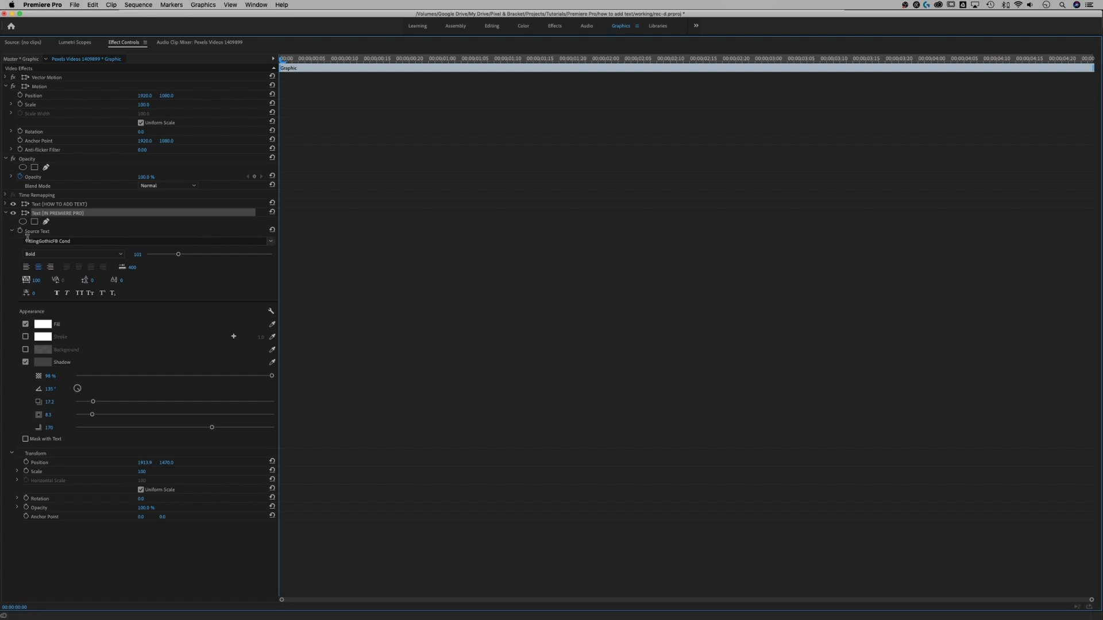
pyautogui.click(12, 231)
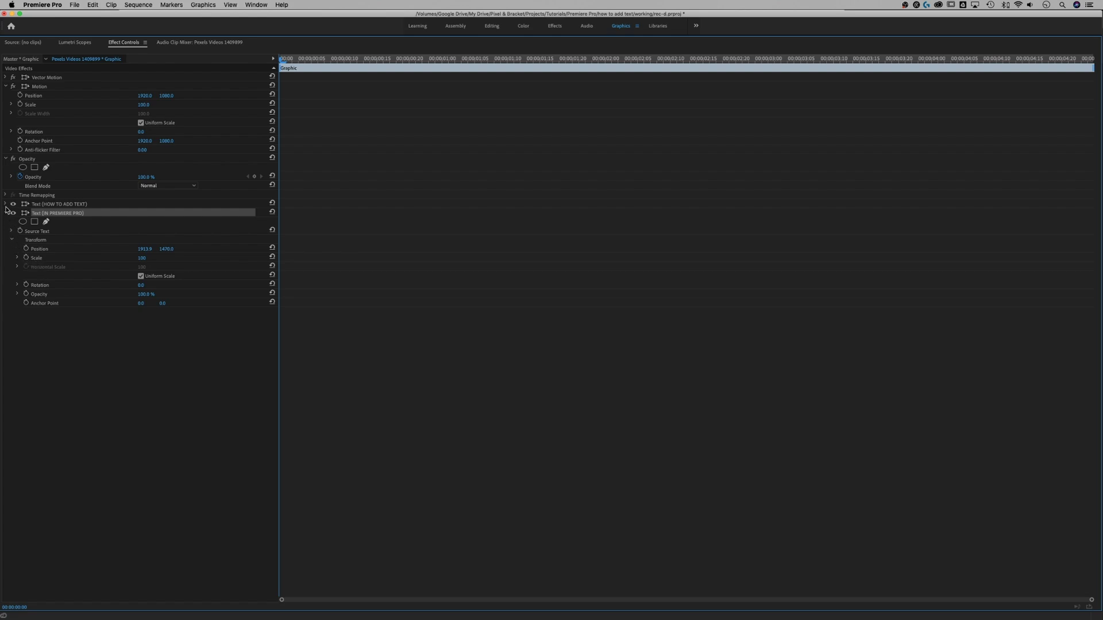
# Step: Check the HOW TO ADD TEXT layer's options and restore the full workspace
pyautogui.click(70, 205)
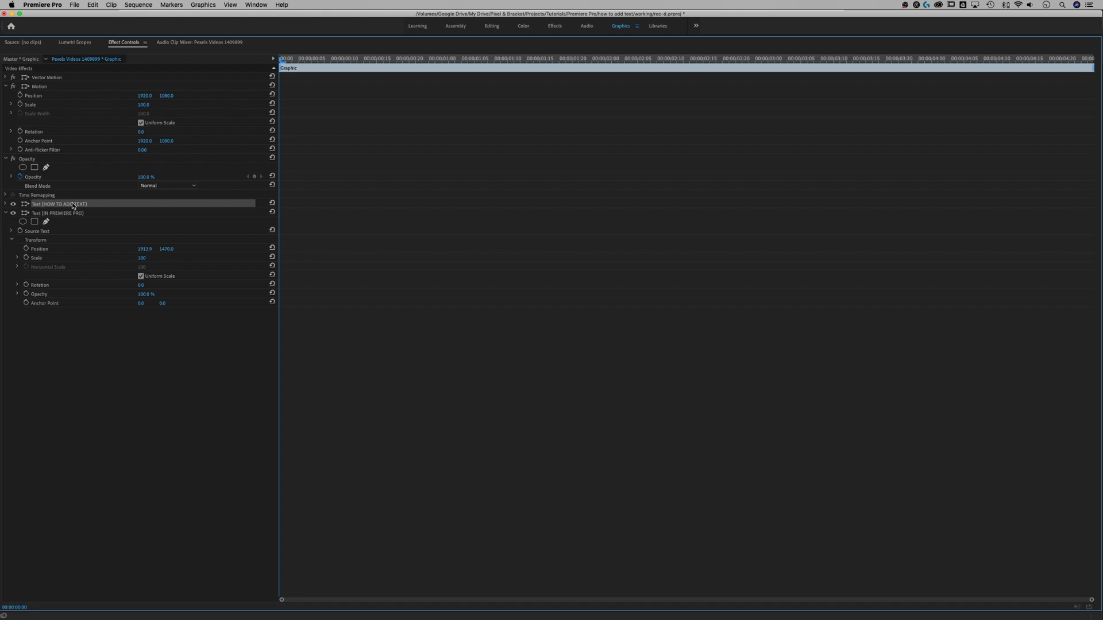
pyautogui.rightClick(71, 205)
pyautogui.click(60, 183)
pyautogui.click(8, 88)
pyautogui.click(7, 89)
pyautogui.press('`')
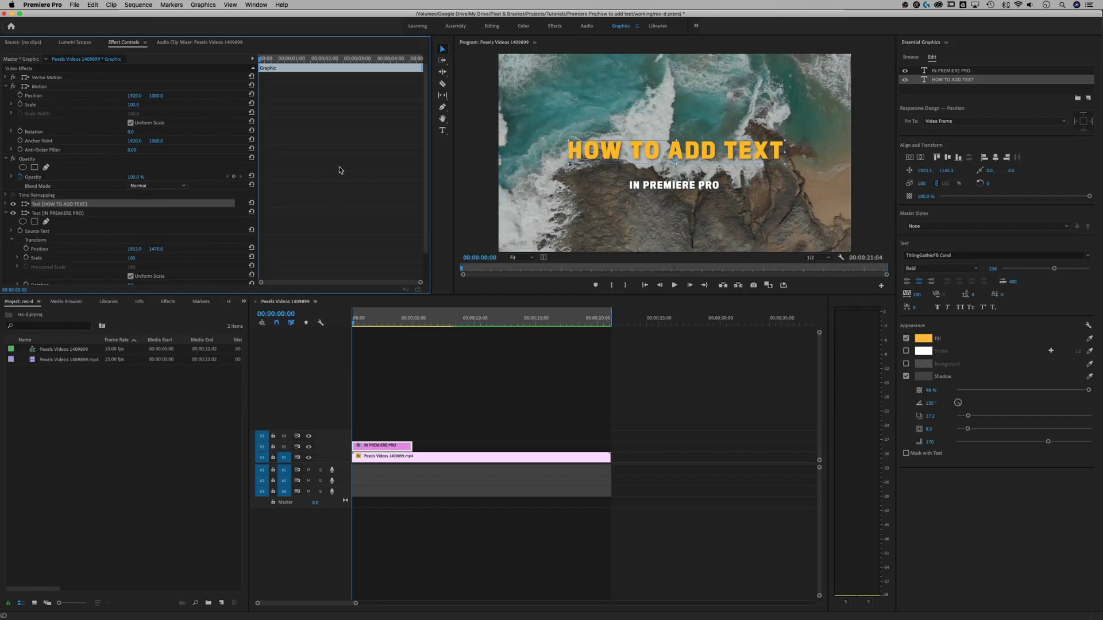
# Step: Lower the subtitle's Position Y under the title and tighten the title's tracking to 50
pyautogui.click(657, 188)
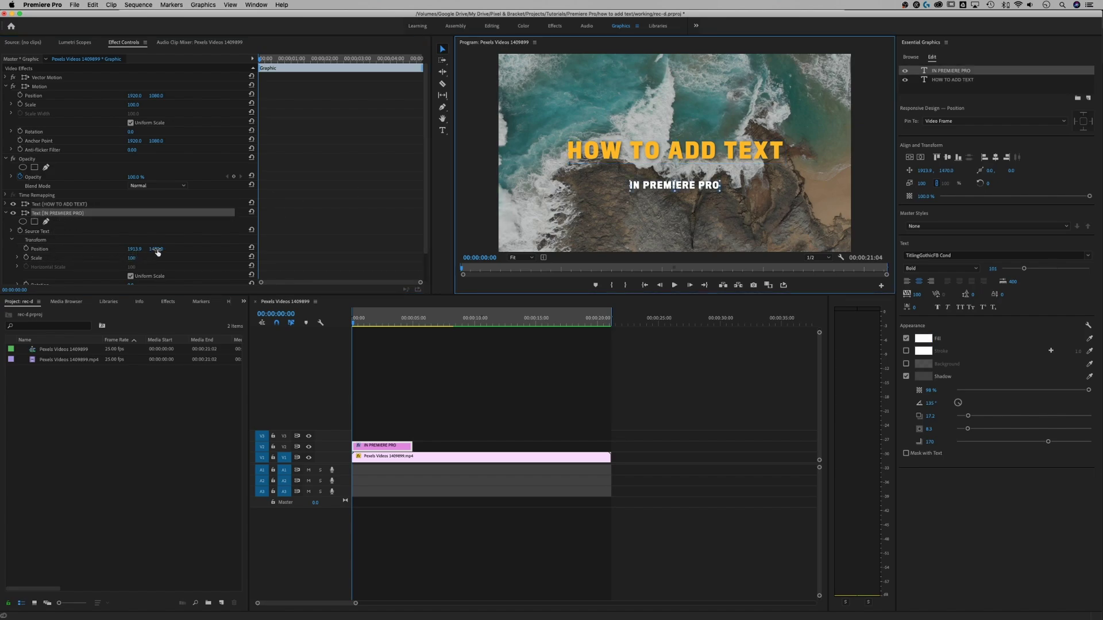
pyautogui.moveTo(156, 249); pyautogui.dragTo(119, 249)
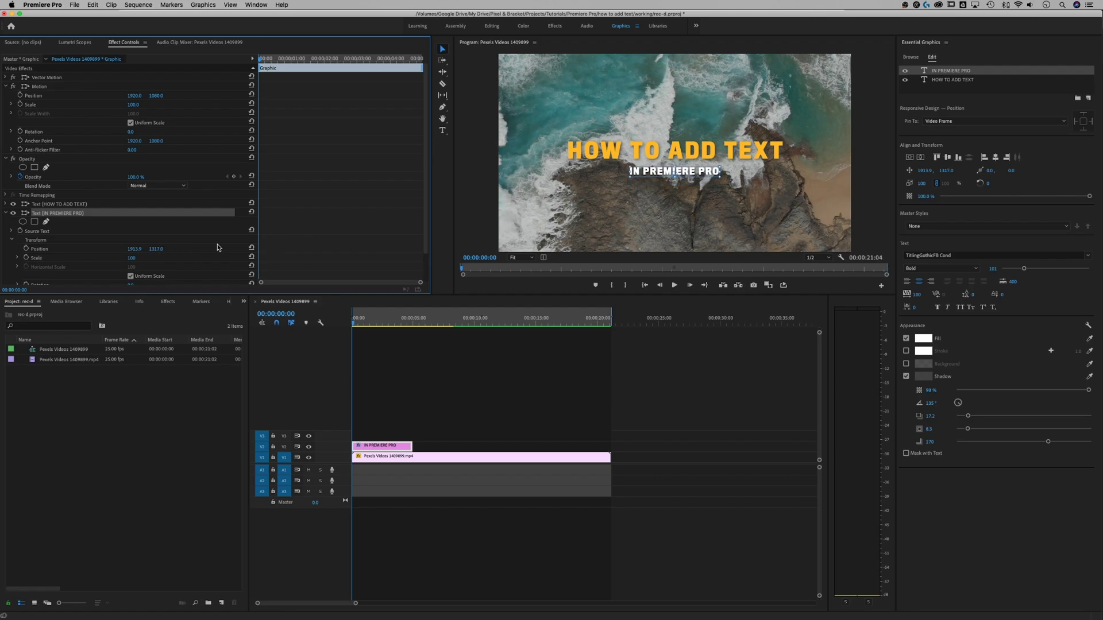
pyautogui.click(615, 155)
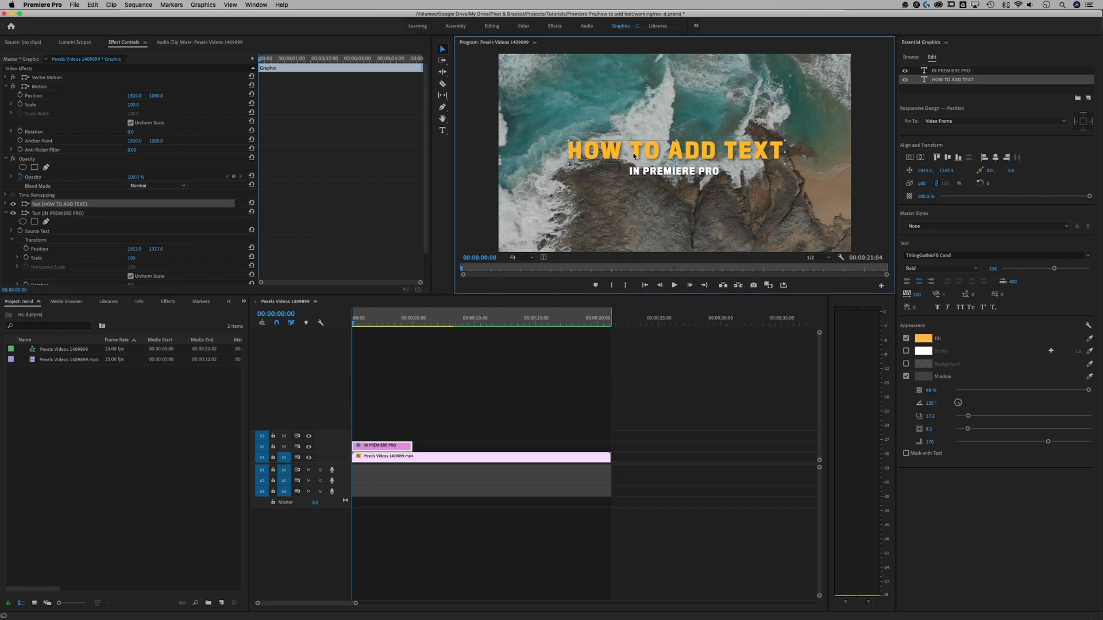
pyautogui.click(919, 293)
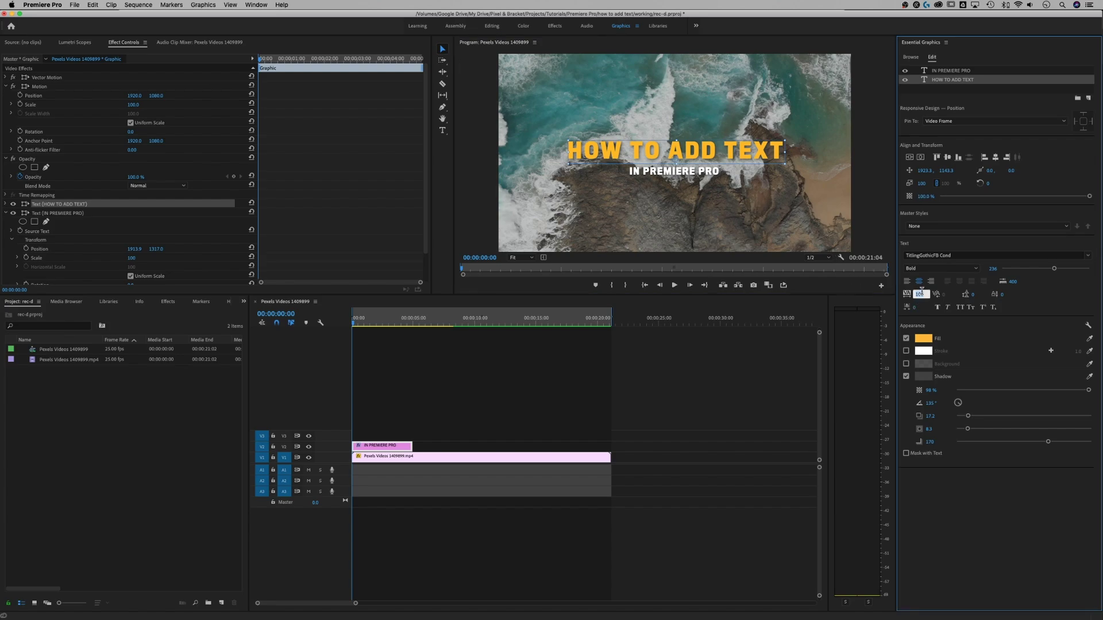
pyautogui.press('Return')
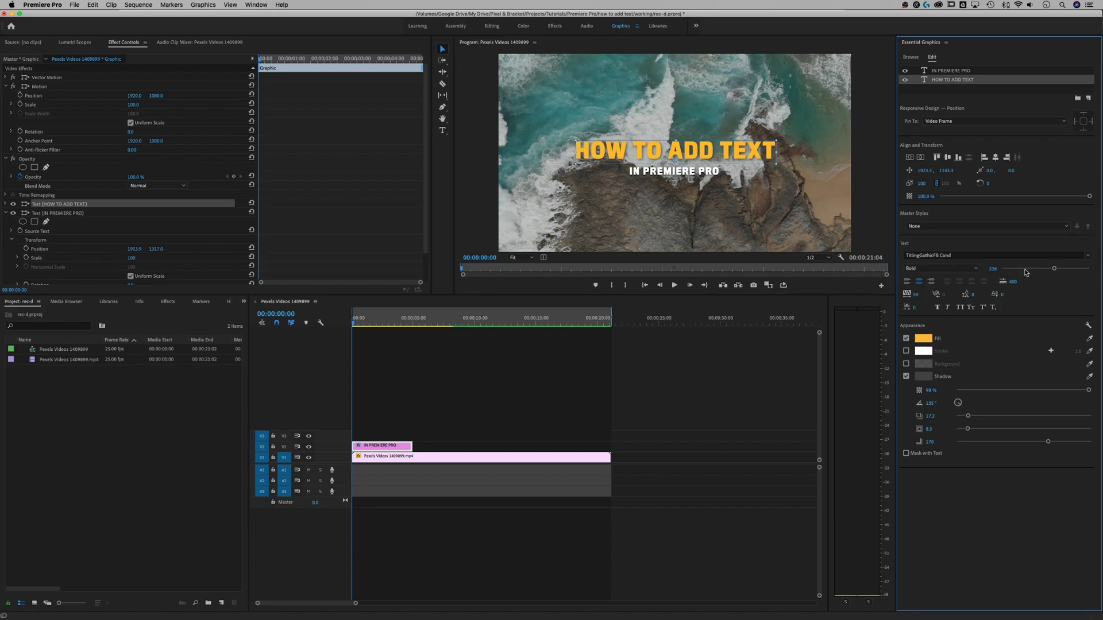
# Step: Enlarge the HOW TO ADD TEXT title and start the V2 clip slightly later
pyautogui.moveTo(1054, 268); pyautogui.dragTo(1067, 271)
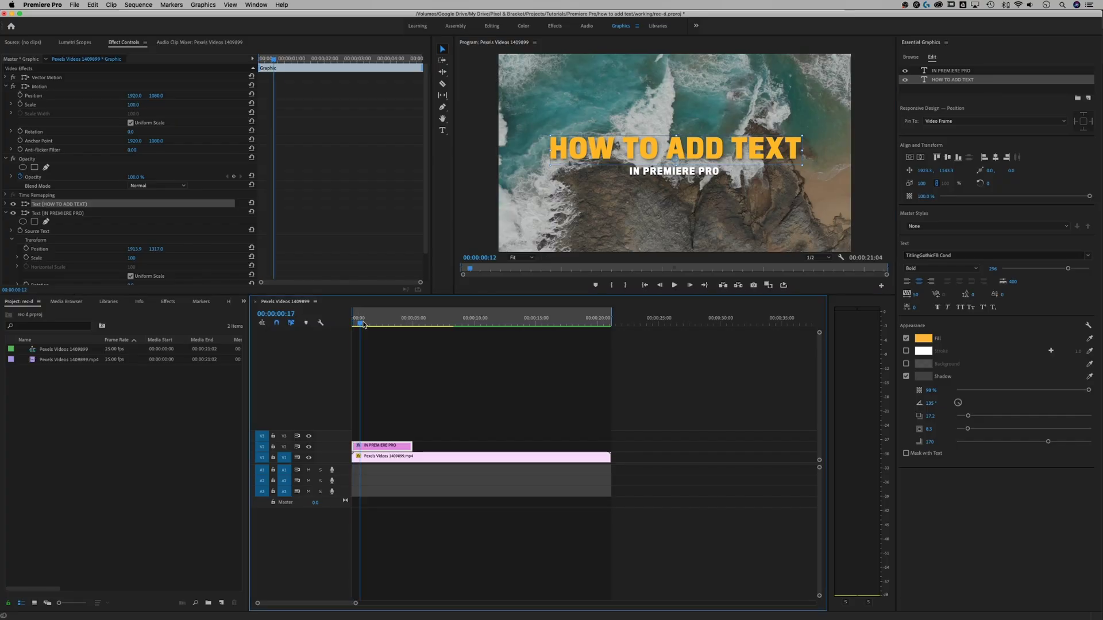
pyautogui.moveTo(364, 325); pyautogui.dragTo(342, 334)
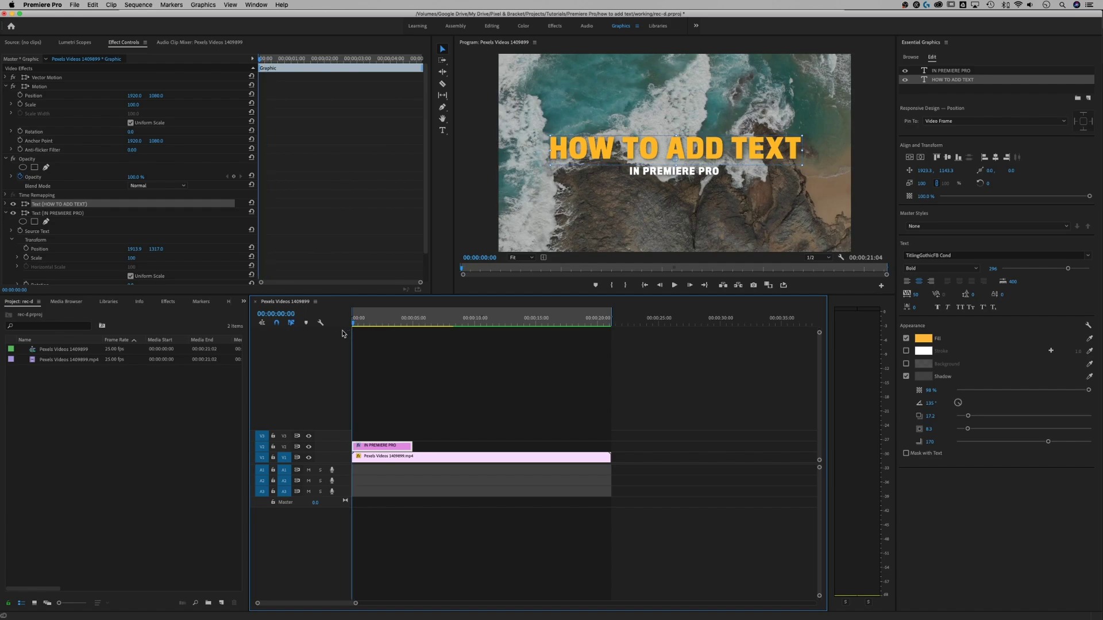
pyautogui.moveTo(365, 447); pyautogui.dragTo(380, 450)
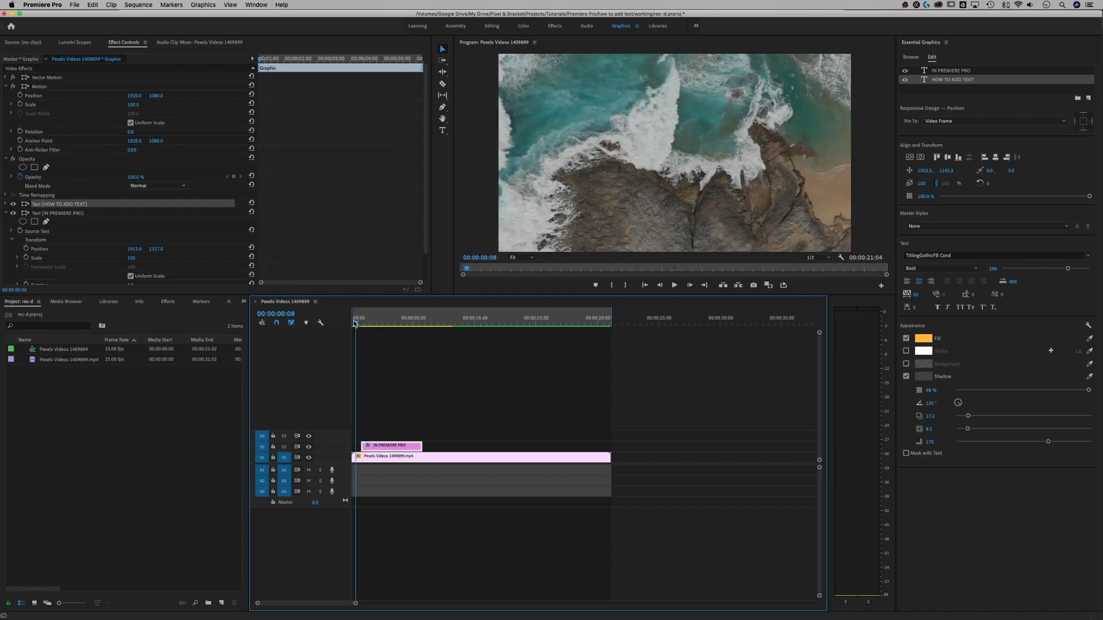
# Step: Play back the titles with the later subtitle start, then maximize the Effect Controls panel
pyautogui.press('space')
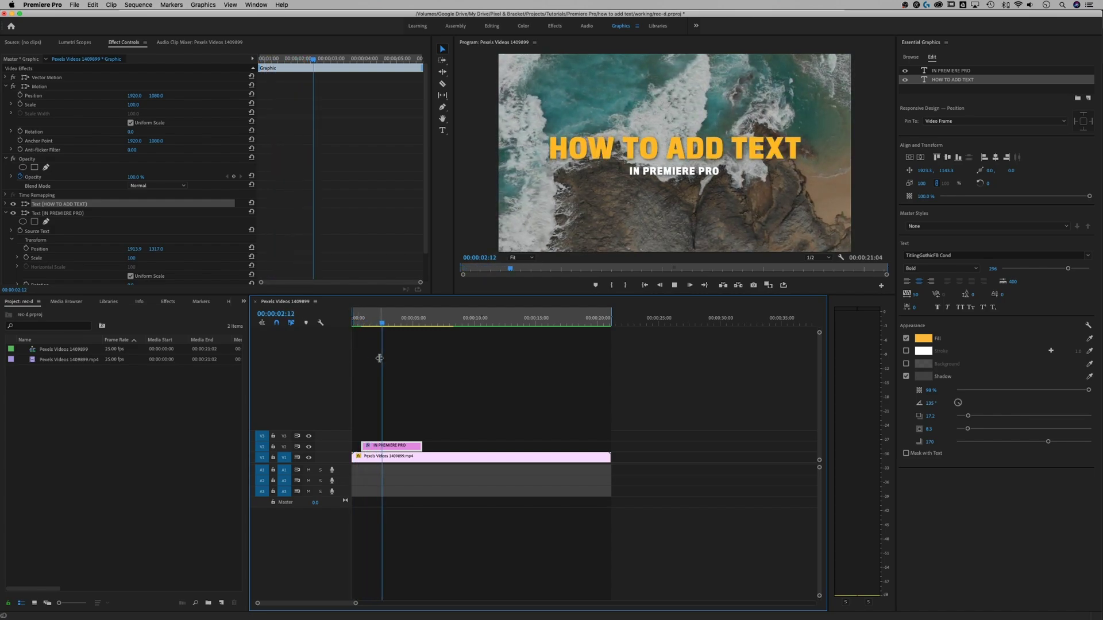
pyautogui.press('space')
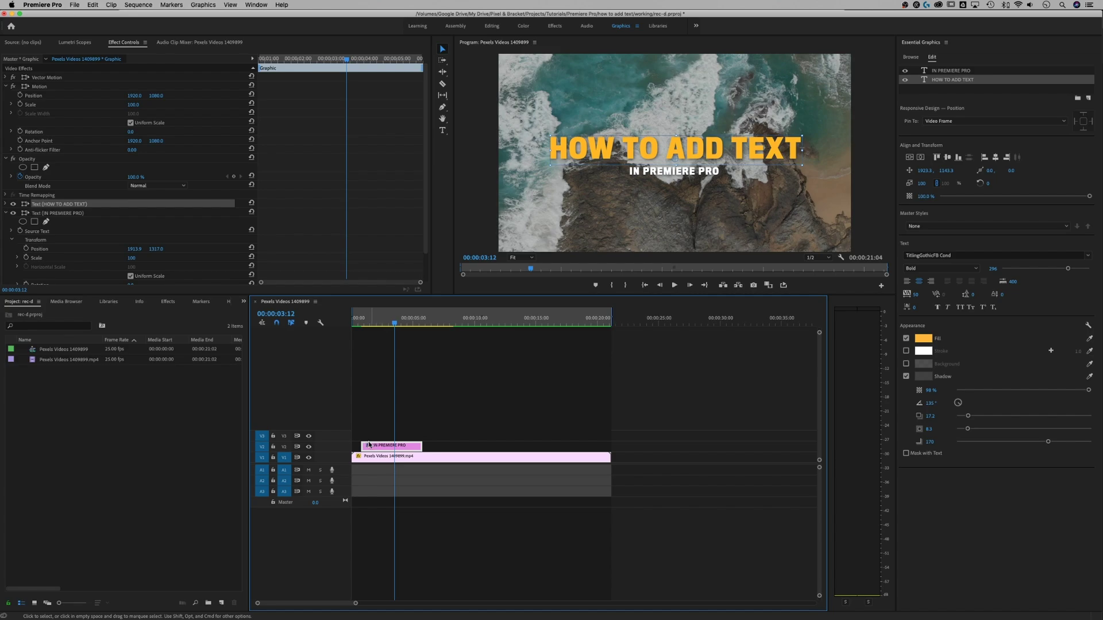
pyautogui.press('`')
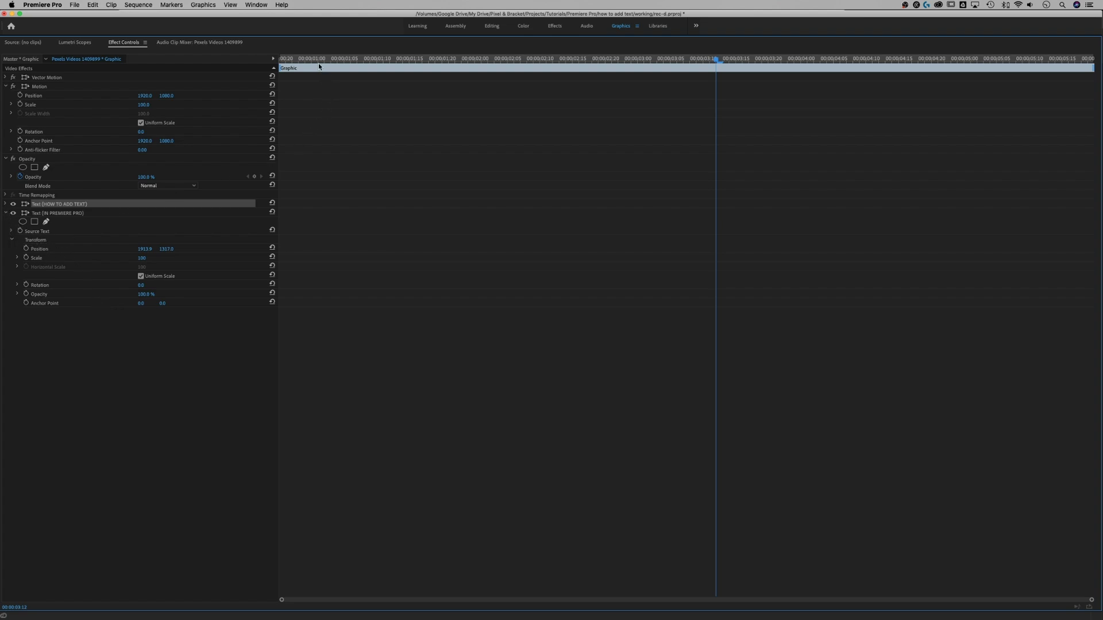
# Step: Put the playhead at the subtitle clip's start and one second in, selecting the subtitle's Opacity
pyautogui.moveTo(320, 60); pyautogui.dragTo(272, 68)
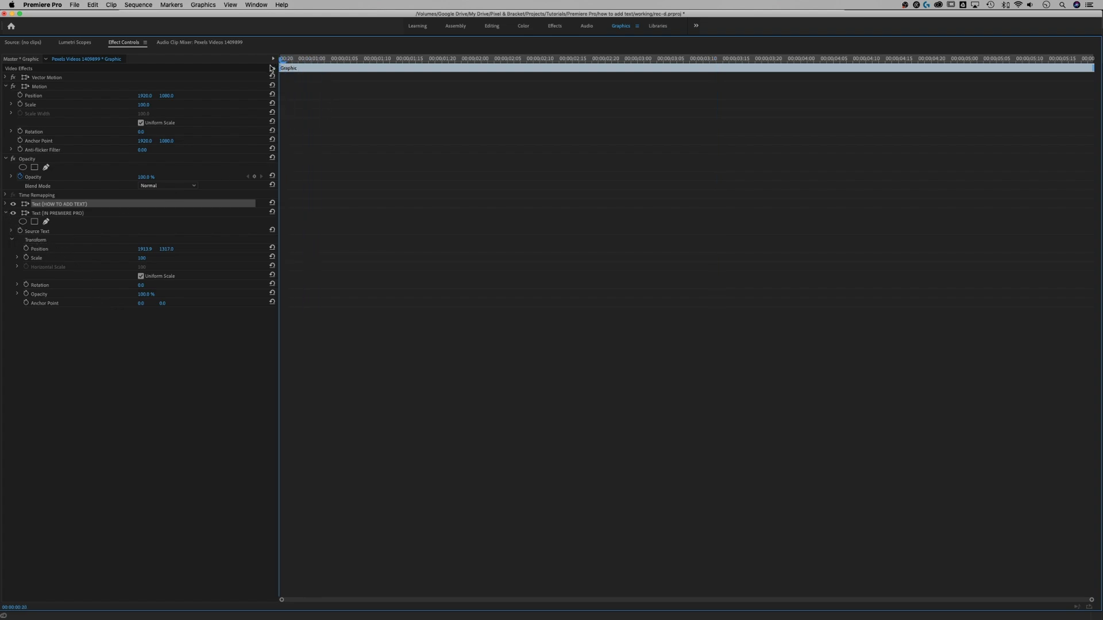
pyautogui.click(28, 296)
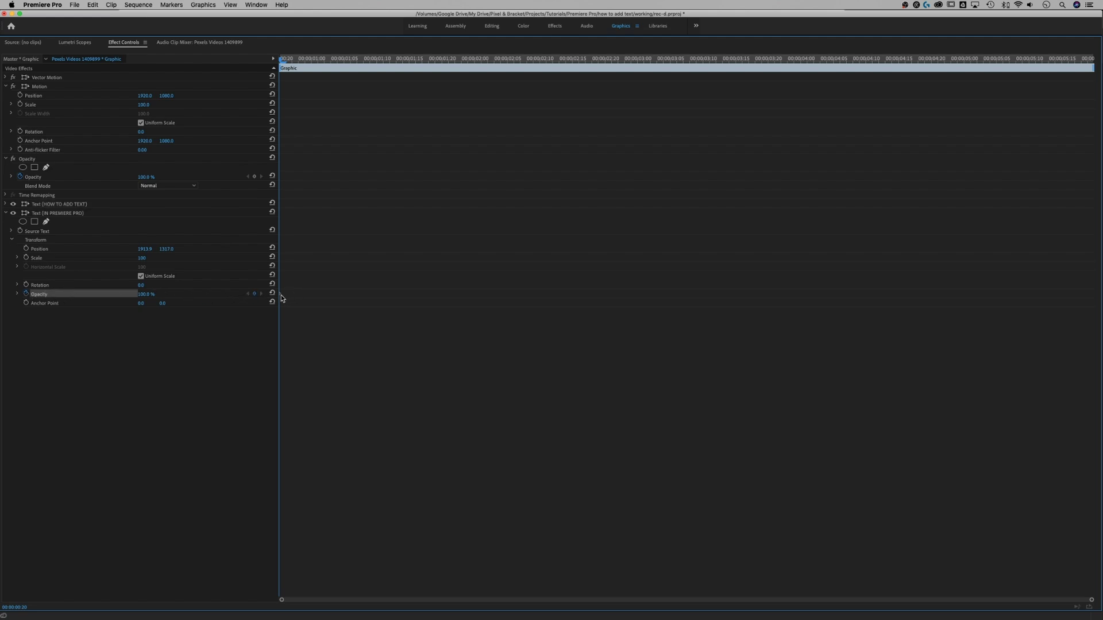
pyautogui.moveTo(281, 297); pyautogui.dragTo(140, 298)
pyautogui.press('`')
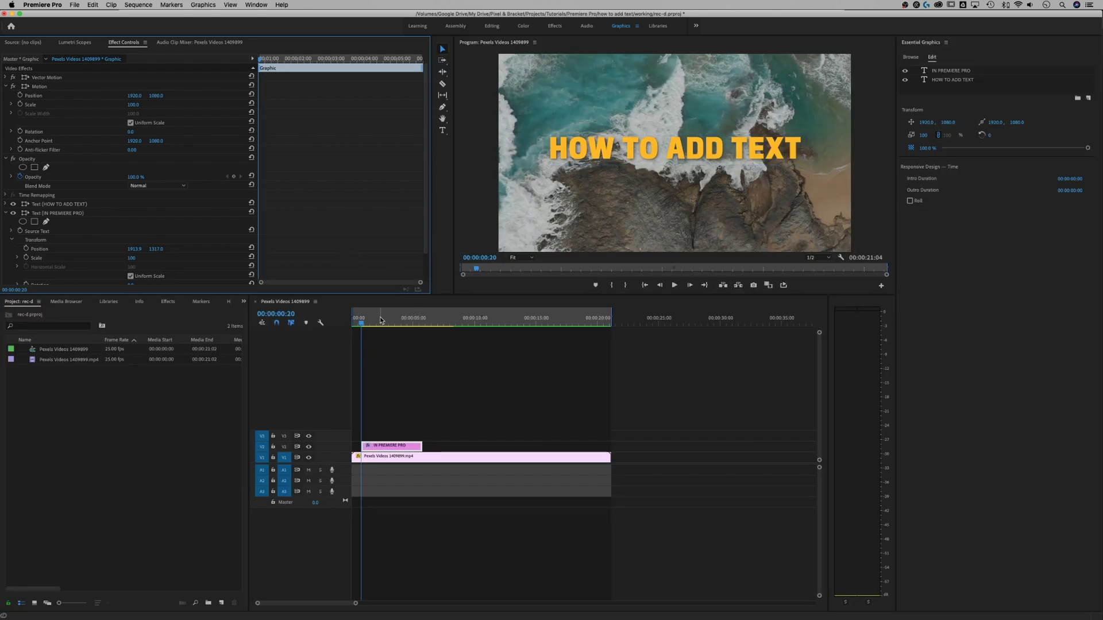
# Step: Play a short preview of the IN PREMIERE PRO subtitle from a few frames back
pyautogui.click(361, 324)
pyautogui.press('space')
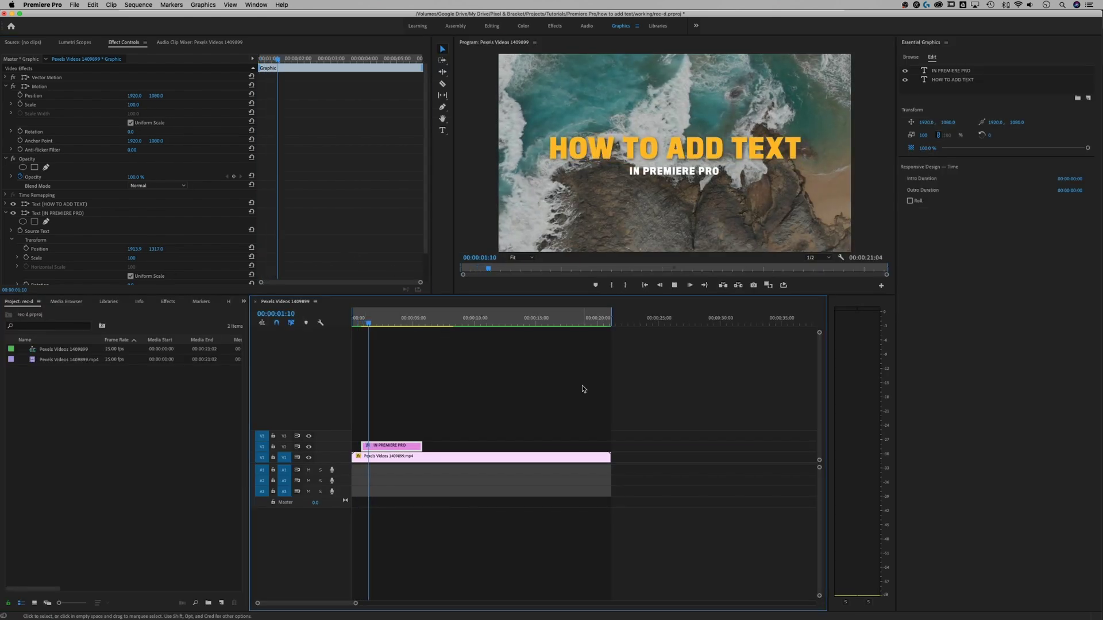
pyautogui.press('space')
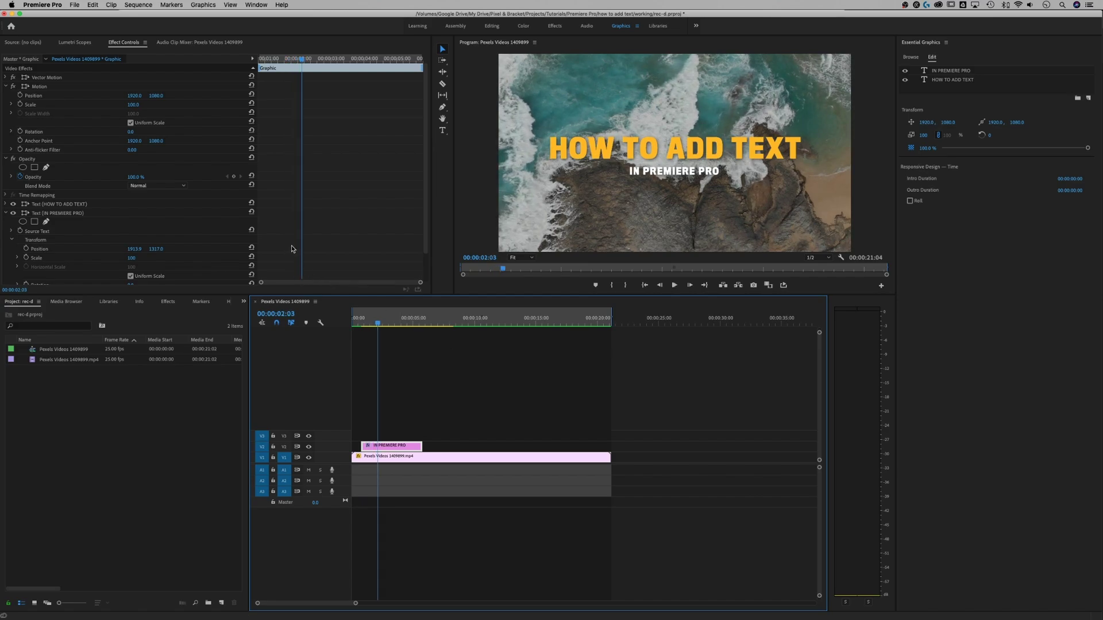
# Step: Replay the subtitle's 0% to 100% fade-in, then park on the fully opaque keyframe near 1:16
pyautogui.scroll(-2, 287, 252)
pyautogui.moveTo(265, 262); pyautogui.dragTo(287, 262)
pyautogui.click(360, 323)
pyautogui.press('Left')
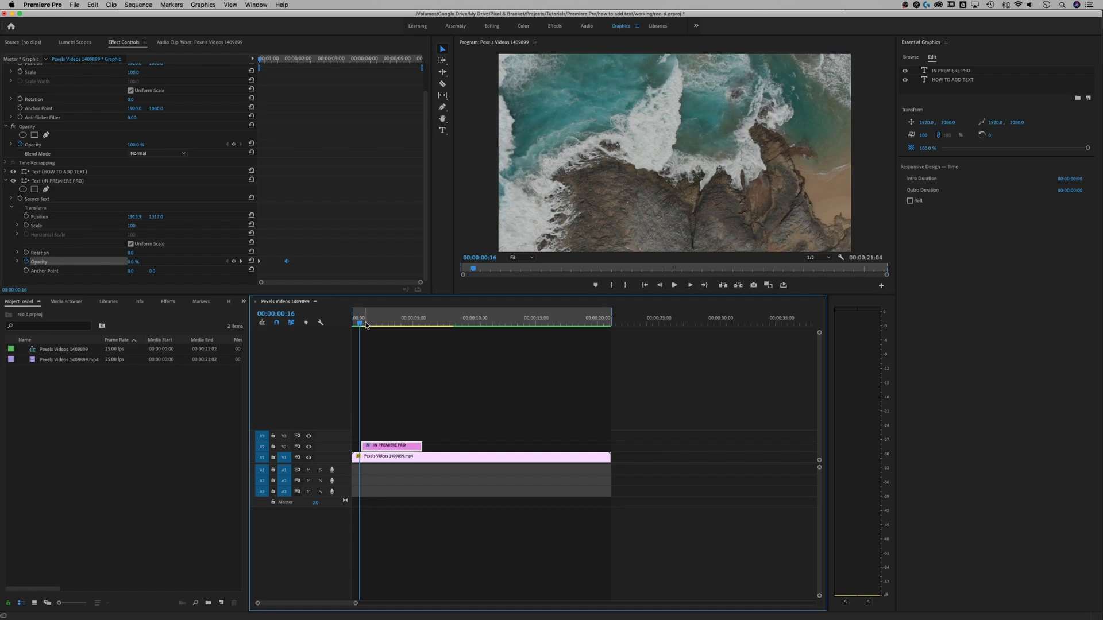
pyautogui.press('space')
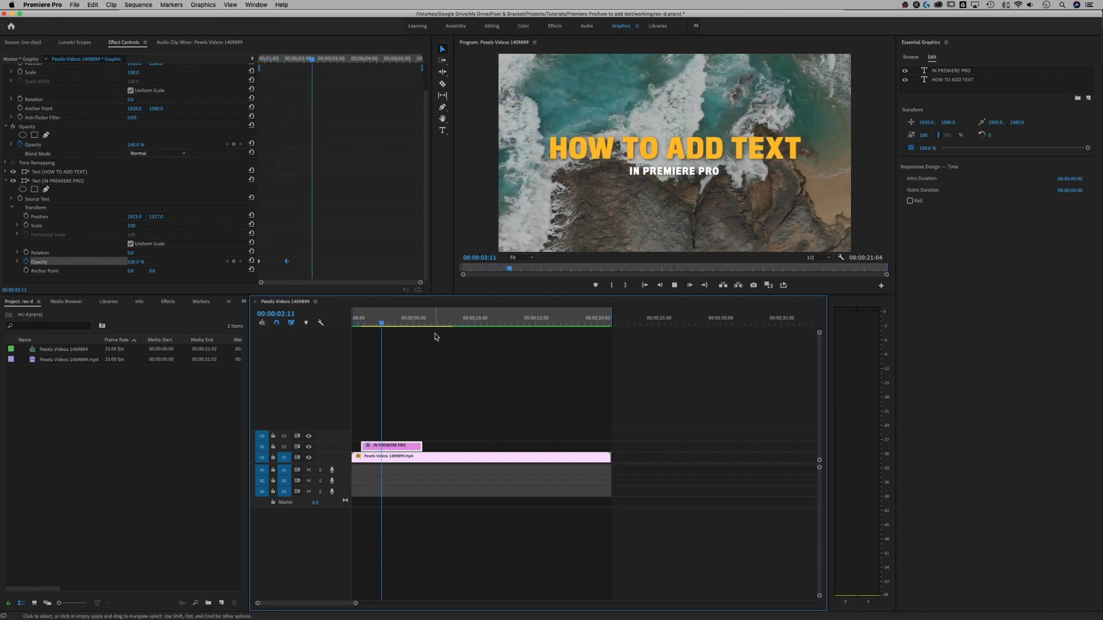
pyautogui.press('space')
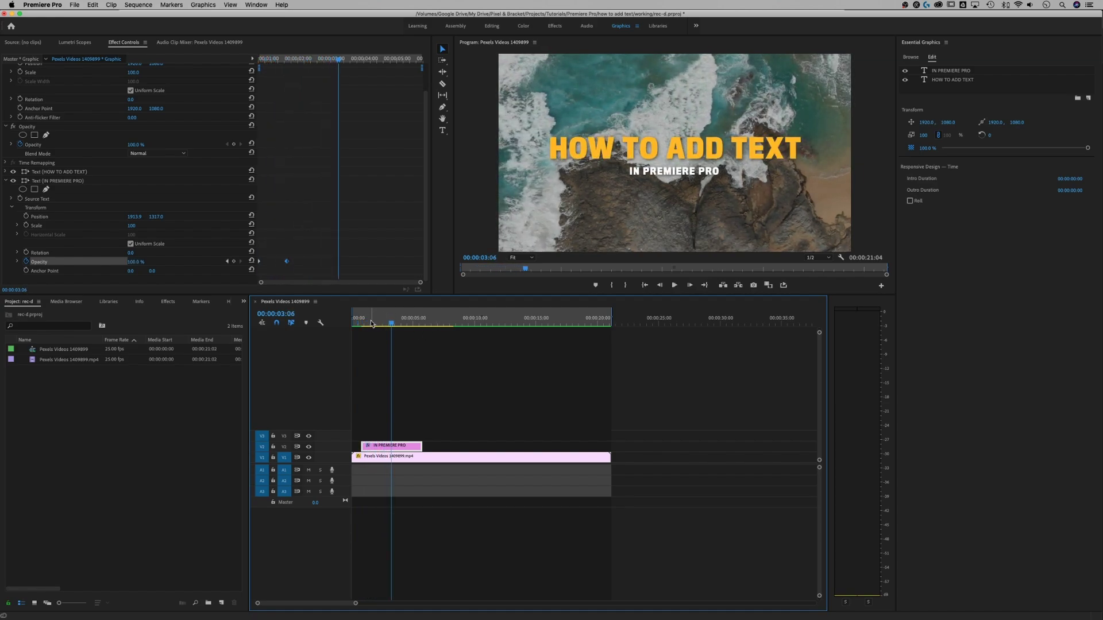
pyautogui.click(284, 62)
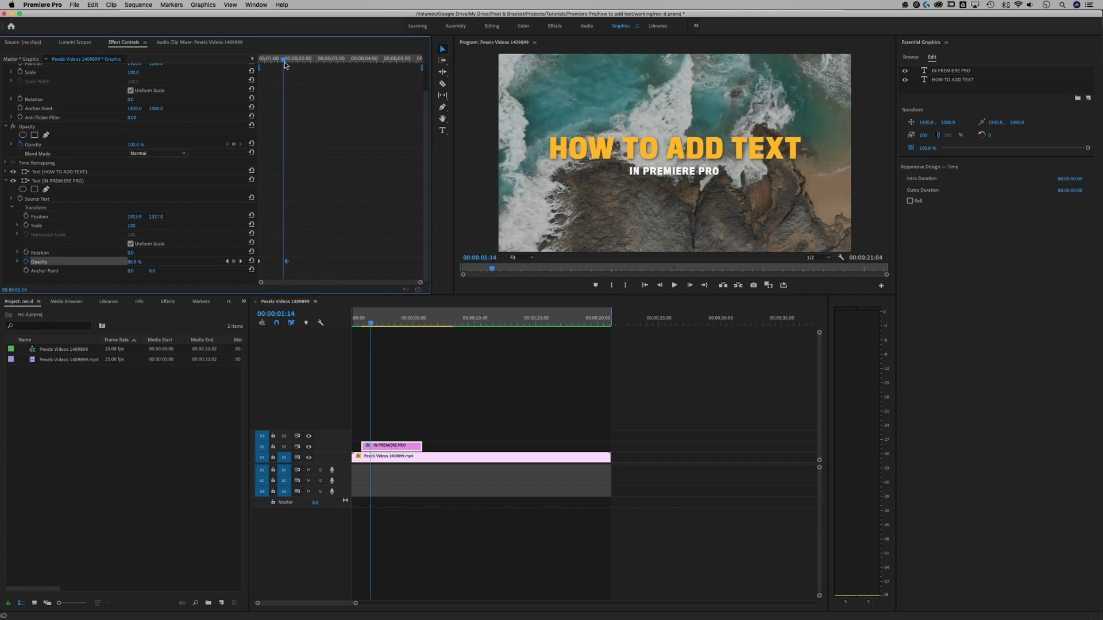
pyautogui.click(241, 262)
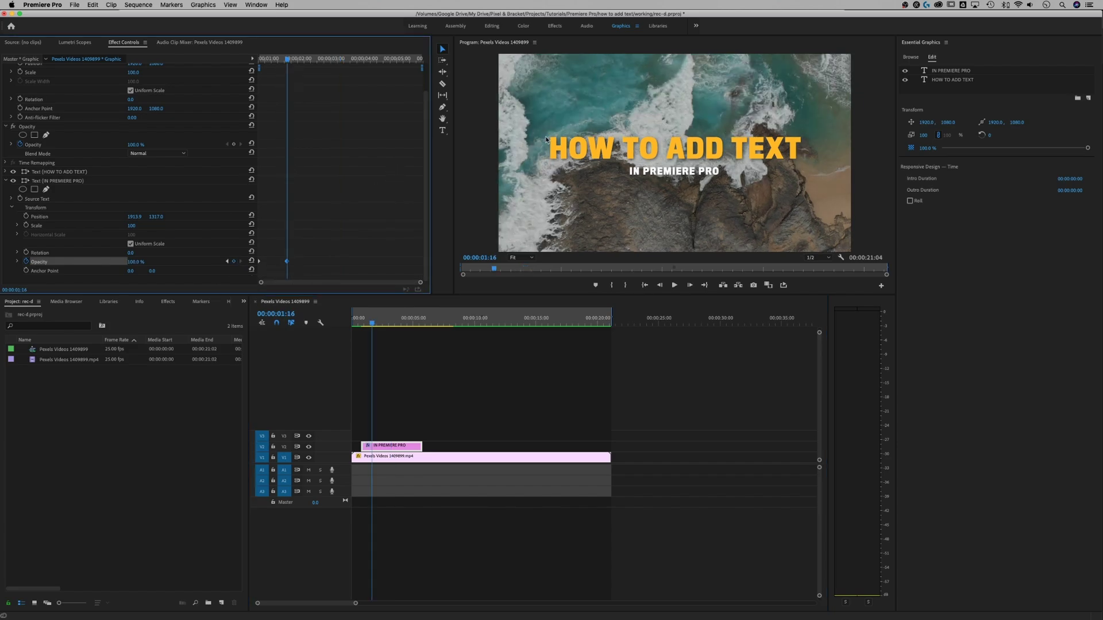
# Step: Collapse the IN PREMIERE PRO properties and select the HOW TO ADD TEXT text layer
pyautogui.click(5, 181)
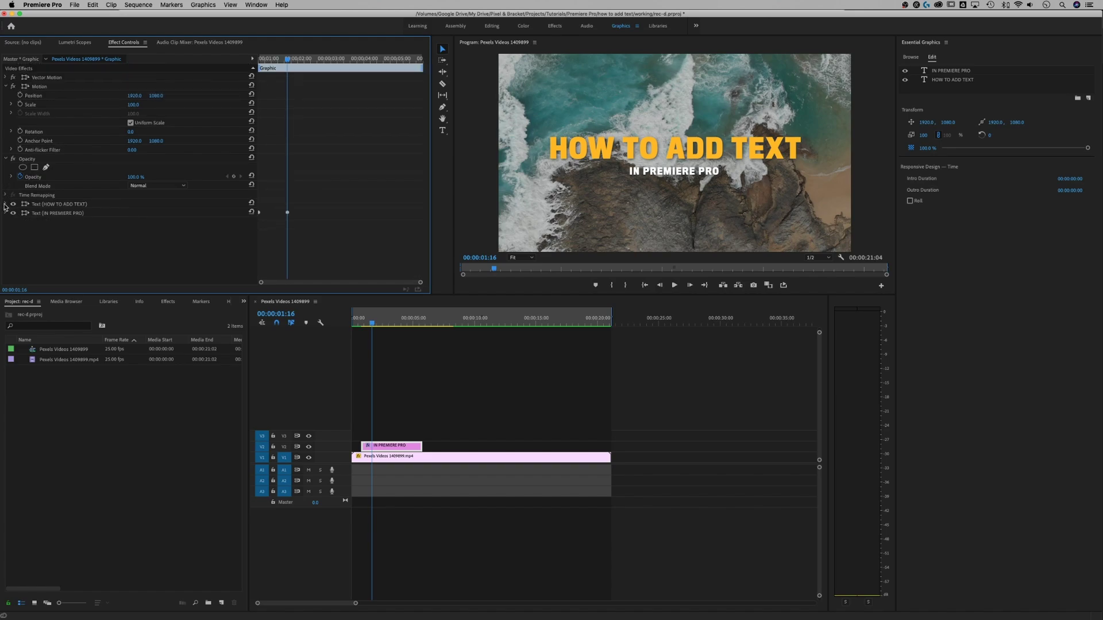
pyautogui.click(5, 205)
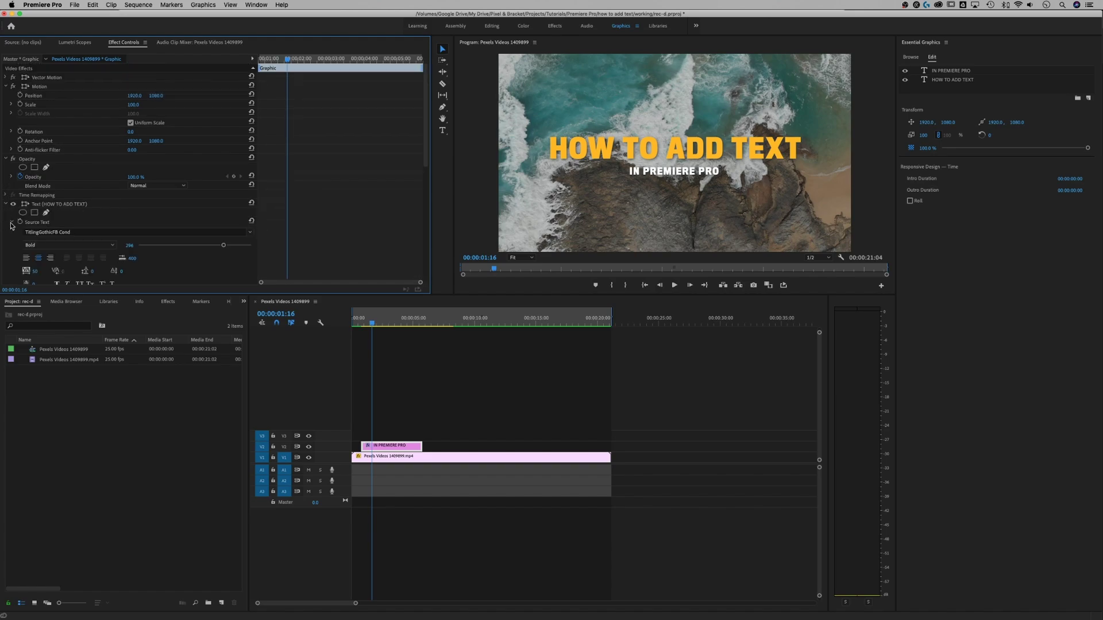
pyautogui.click(11, 223)
pyautogui.scroll(-2, 64, 213)
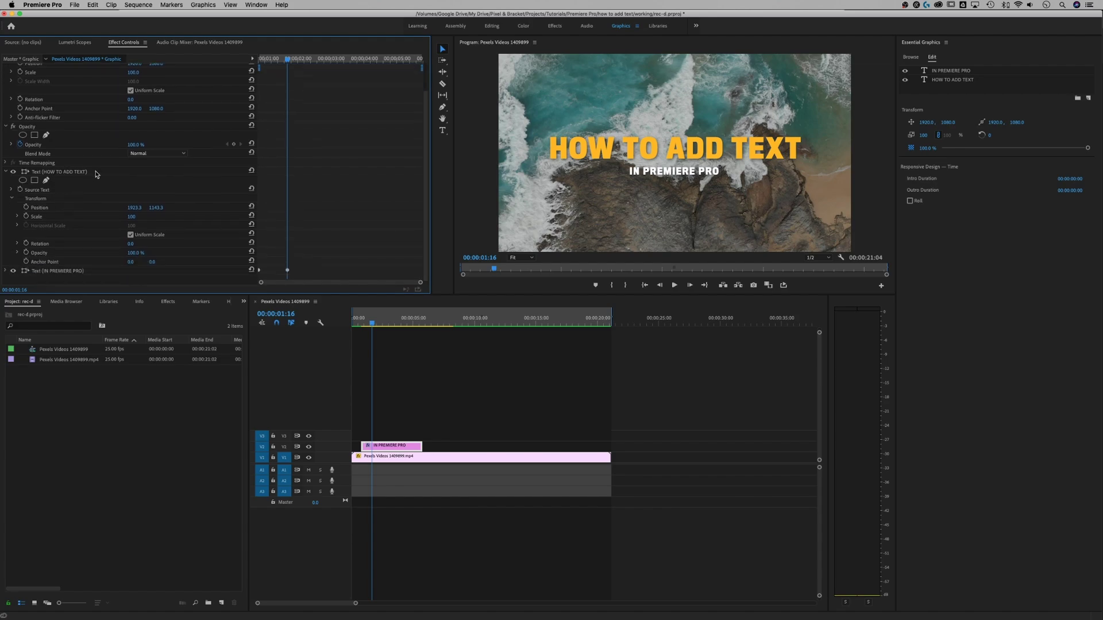
pyautogui.click(70, 173)
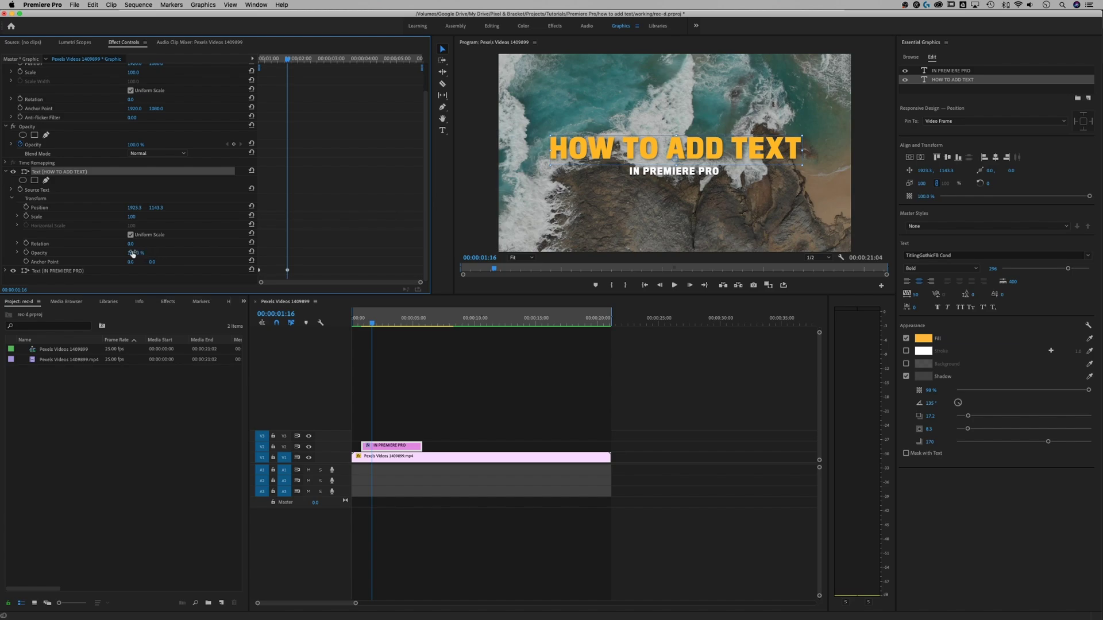
# Step: Key the orange title's Opacity at 100% at 1:16 and 0% at 0:20, then preview
pyautogui.click(26, 253)
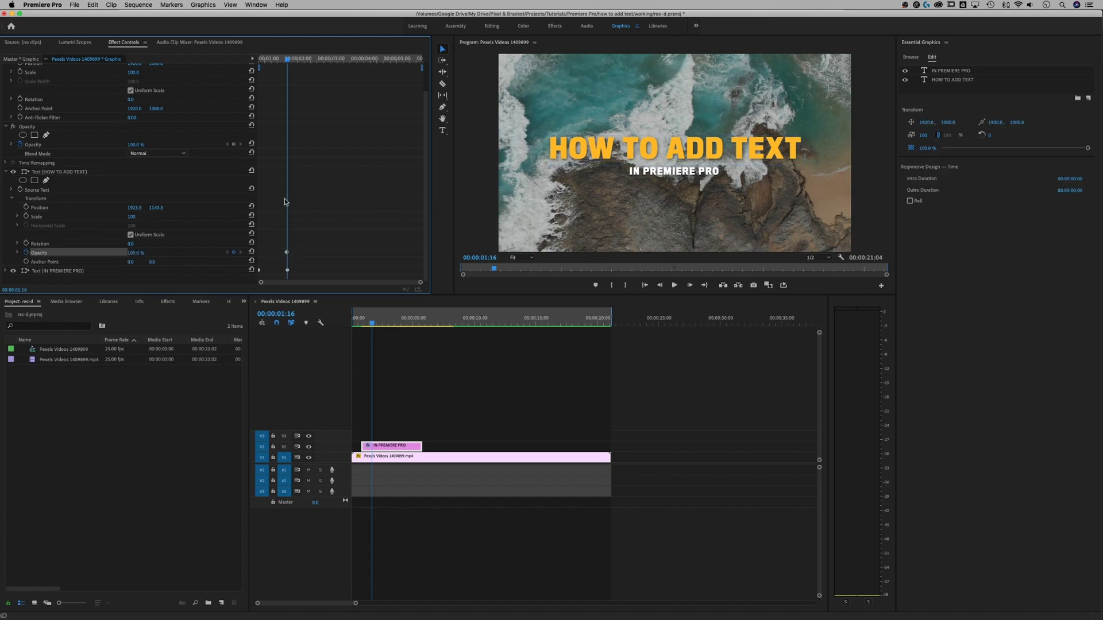
pyautogui.moveTo(291, 63); pyautogui.dragTo(258, 65)
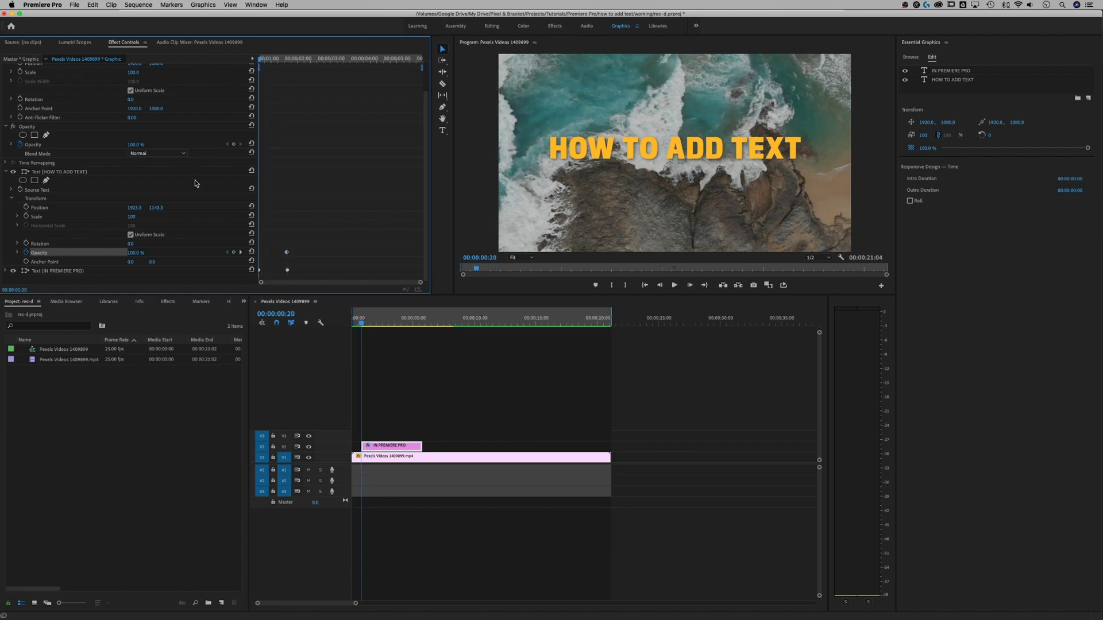
pyautogui.moveTo(139, 253); pyautogui.dragTo(92, 254)
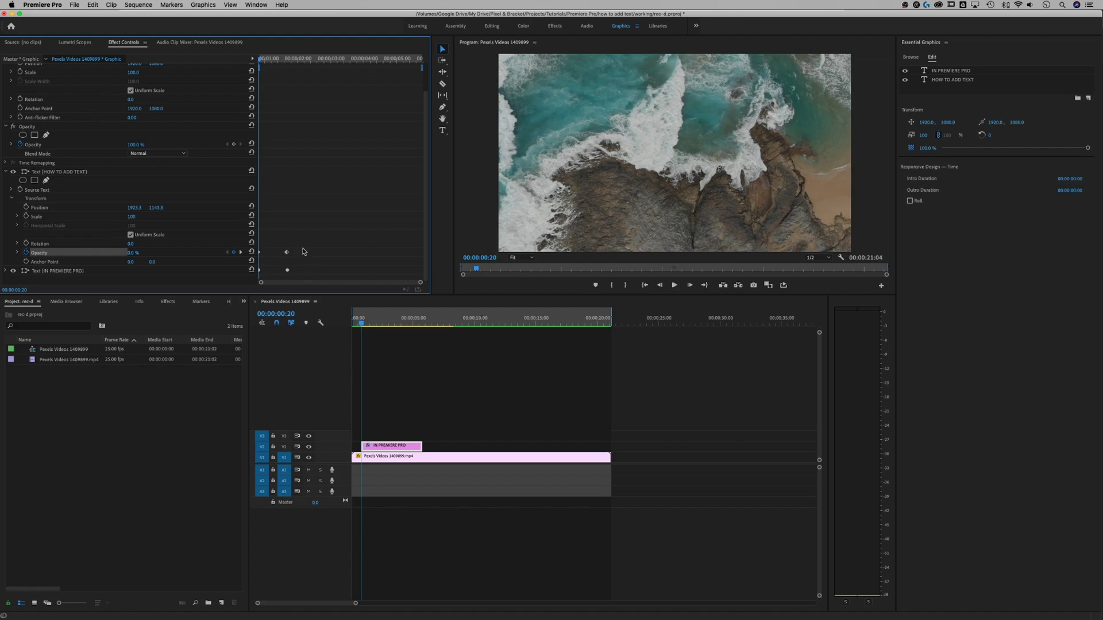
pyautogui.click(391, 339)
pyautogui.press('space')
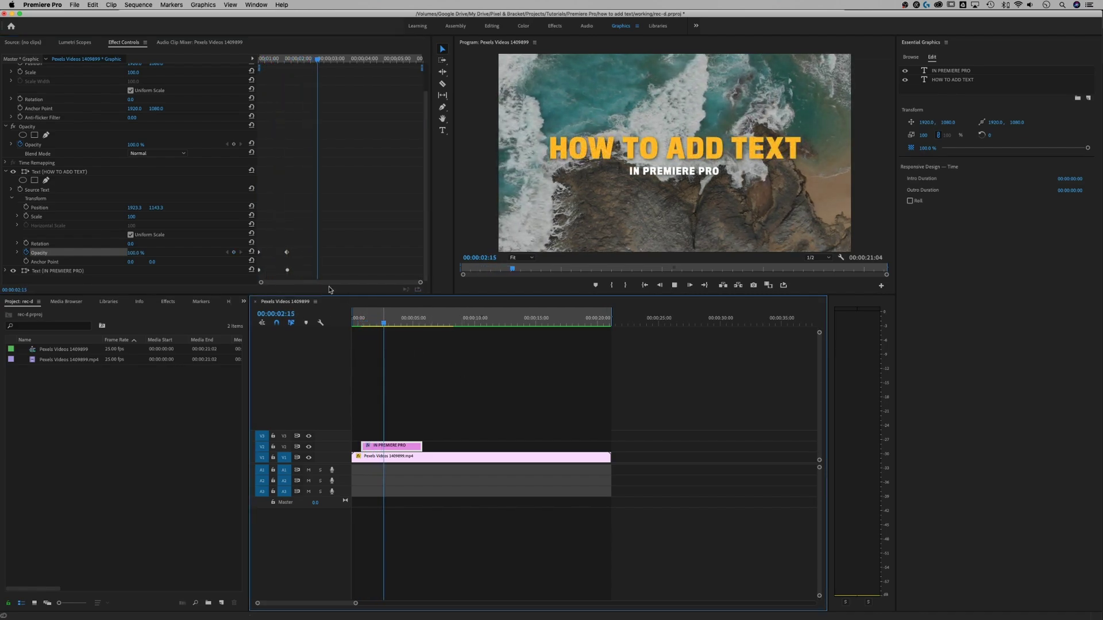
pyautogui.press('space')
# Step: Drag the IN PREMIERE PRO opacity keyframe later to about 00:00:02:08
pyautogui.click(7, 172)
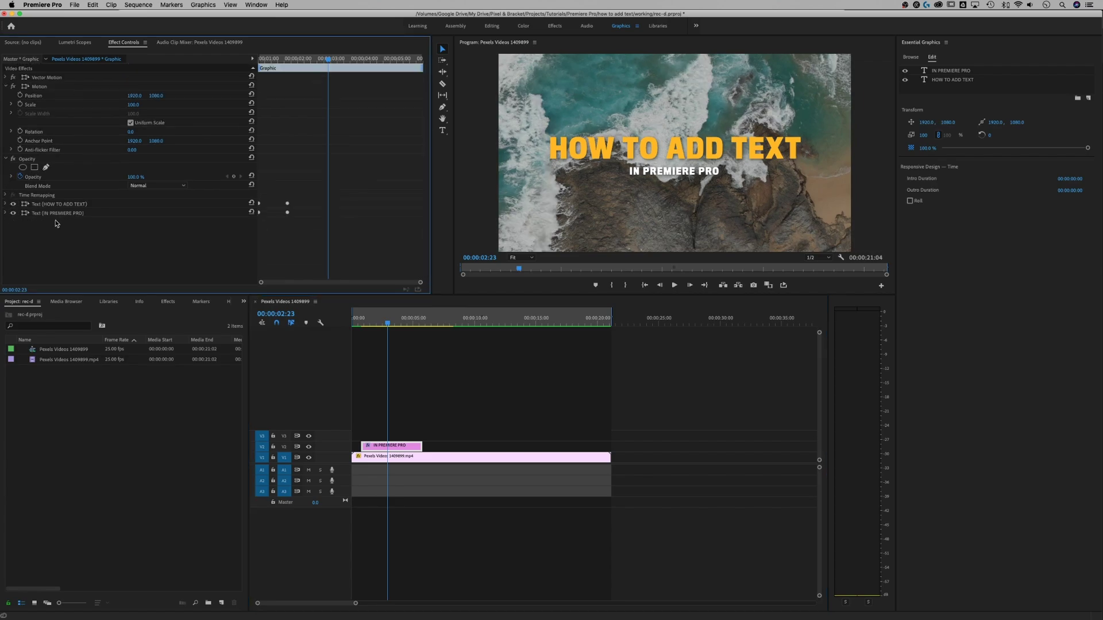
pyautogui.click(4, 214)
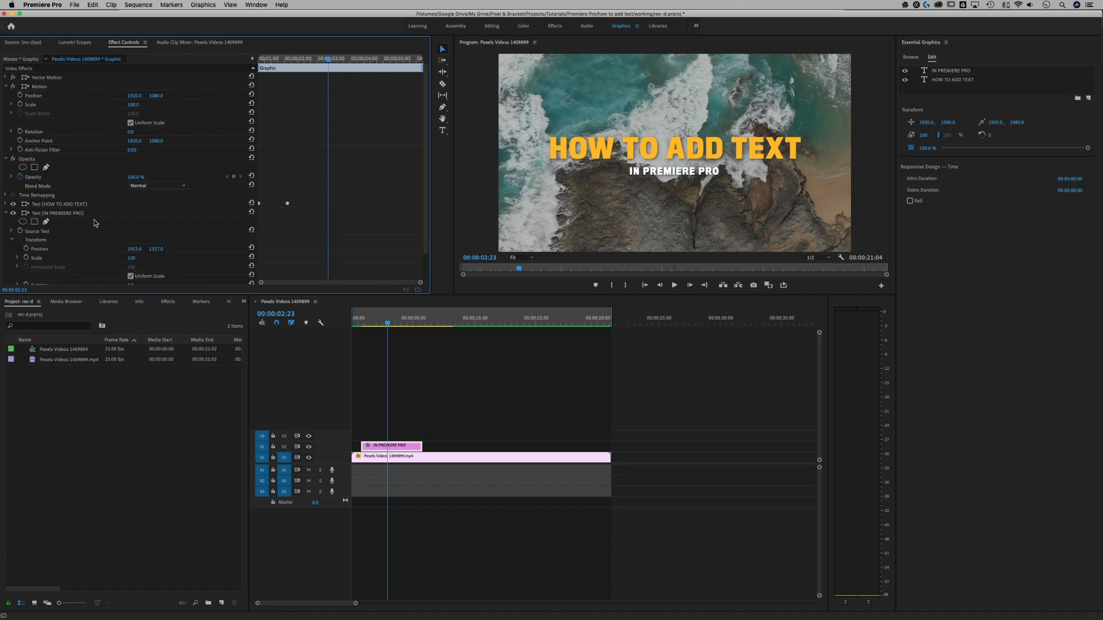
pyautogui.scroll(-3, 95, 223)
pyautogui.click(286, 262)
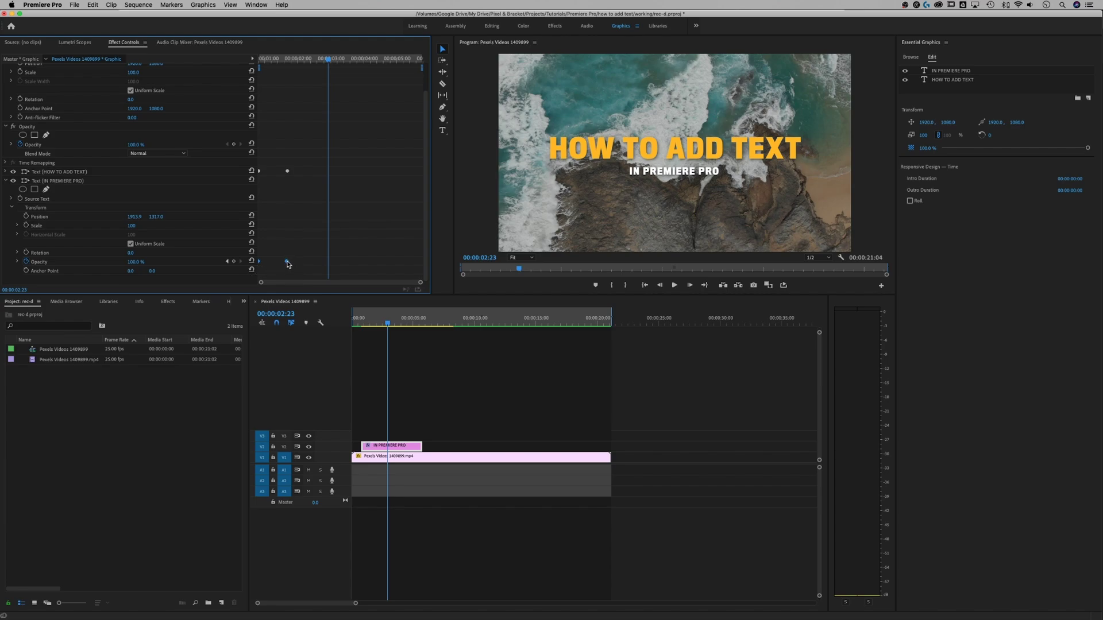
pyautogui.moveTo(287, 264); pyautogui.dragTo(310, 263)
# Step: Play from before the titles to check the staggered fade-ins
pyautogui.click(359, 324)
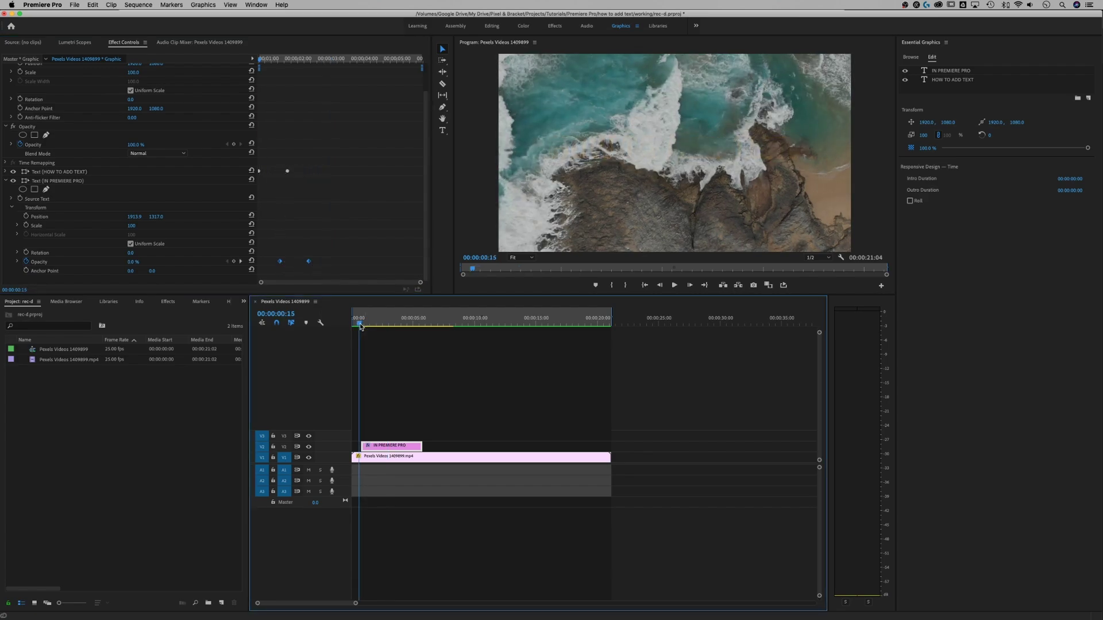
pyautogui.press('space')
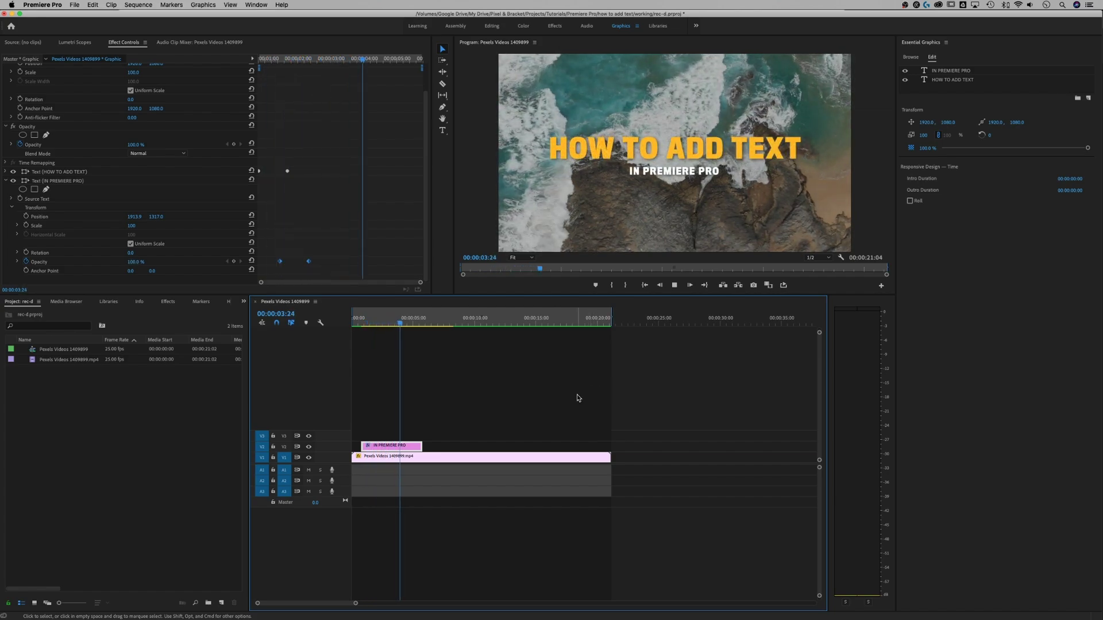
pyautogui.press('space')
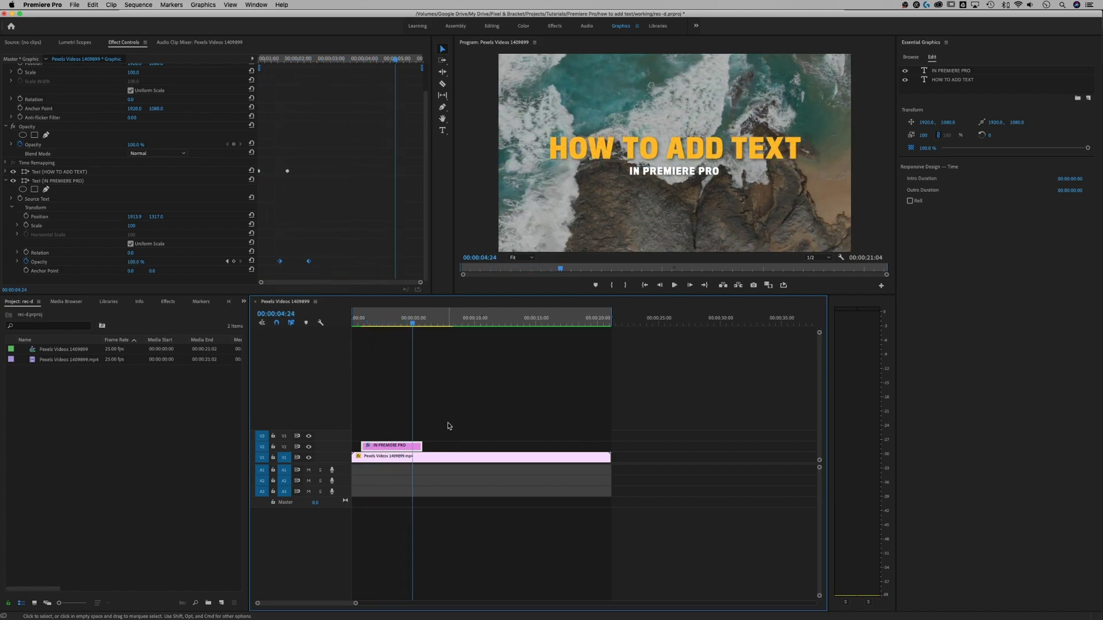
# Step: Apply a default transition to the end of the title graphic clip on V2
pyautogui.click(439, 444)
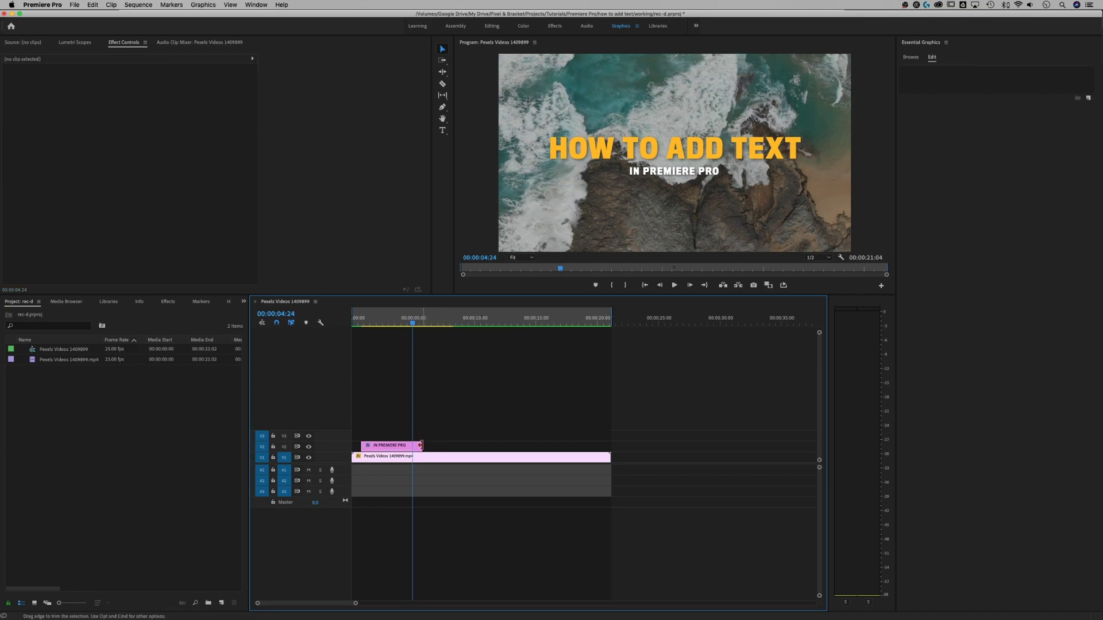
pyautogui.rightClick(420, 445)
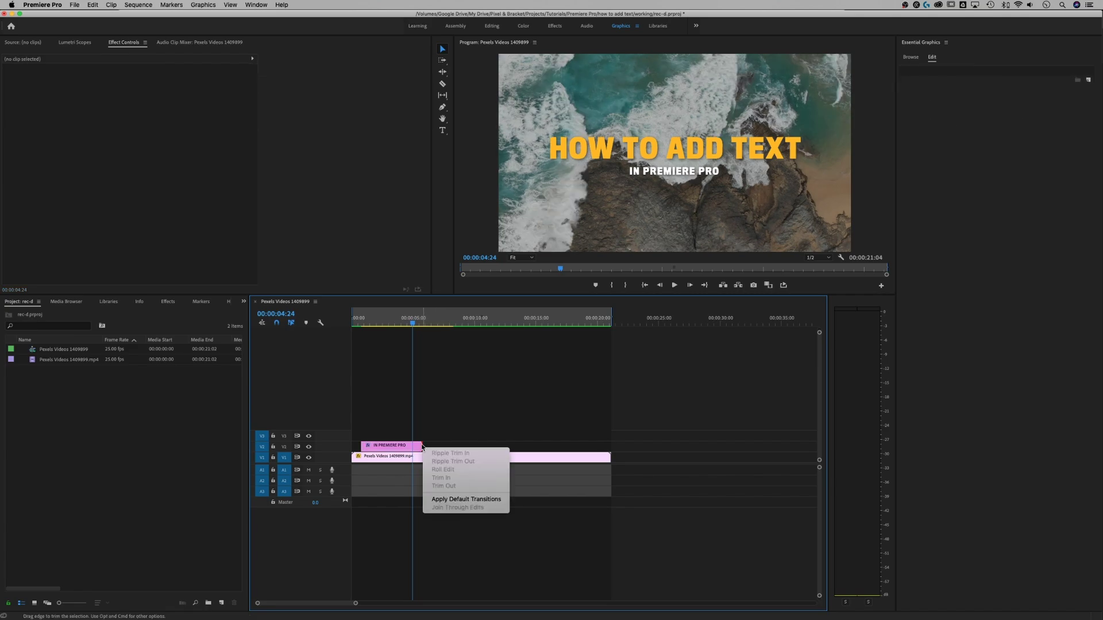
pyautogui.click(444, 500)
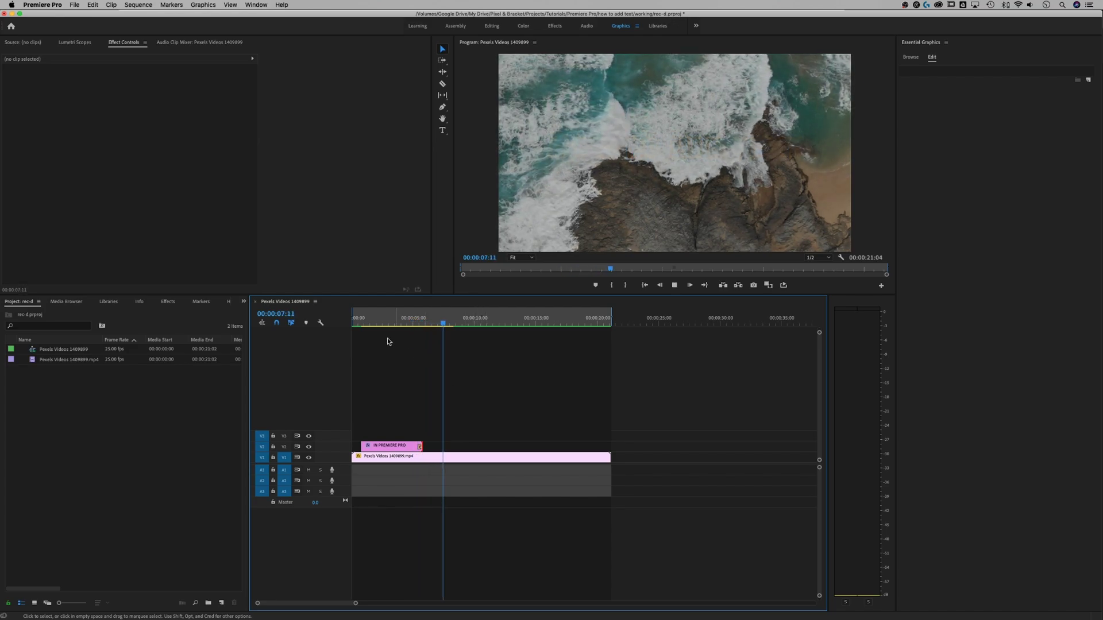
pyautogui.press('Home')
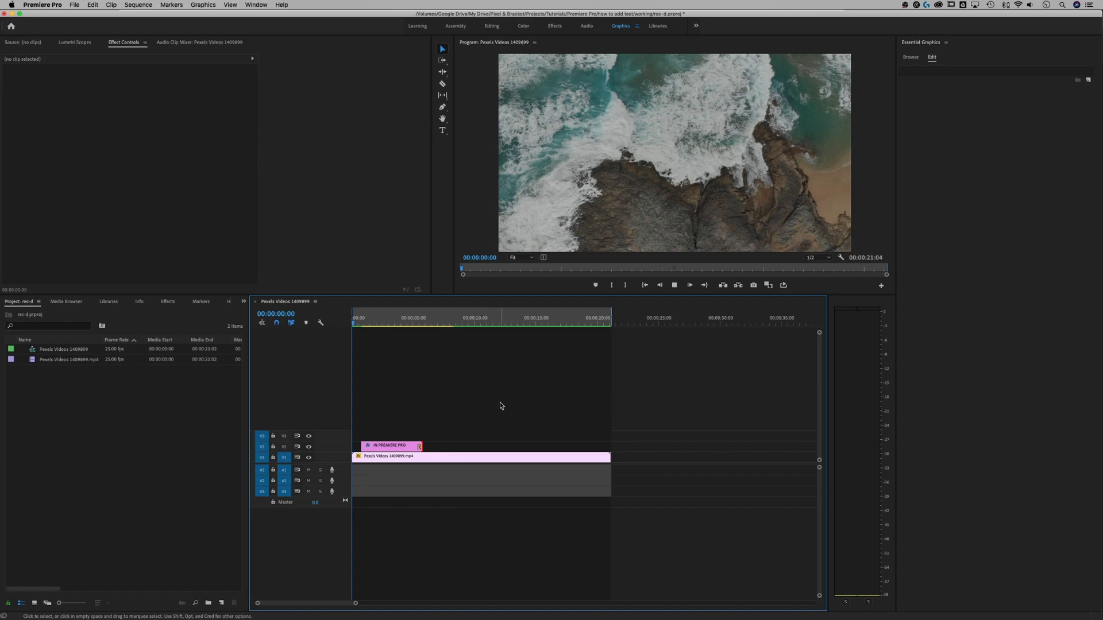
pyautogui.press('space')
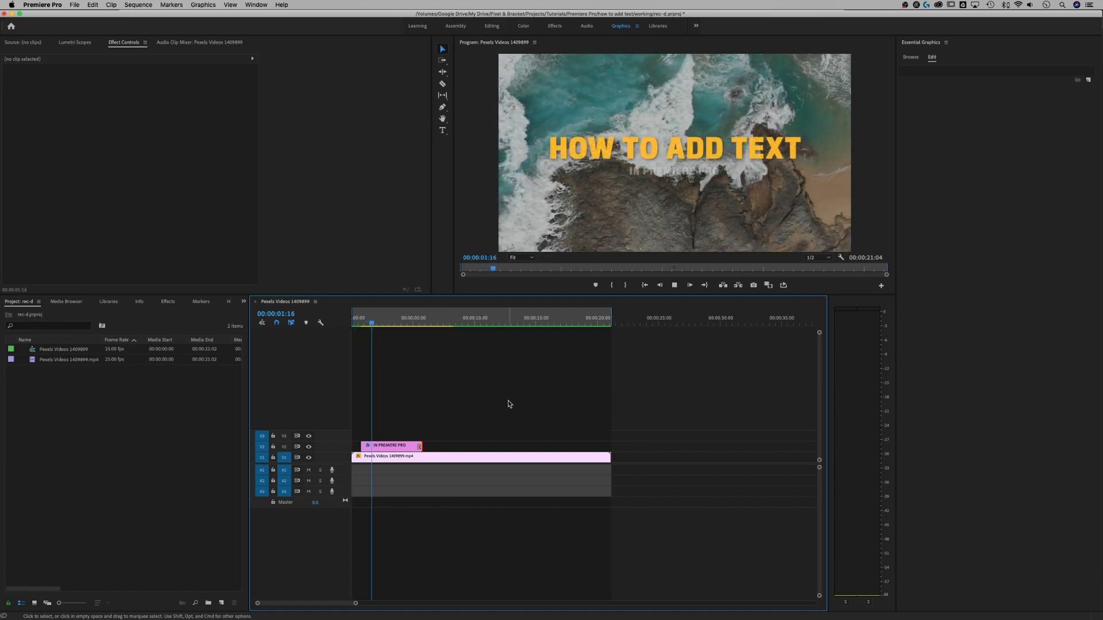